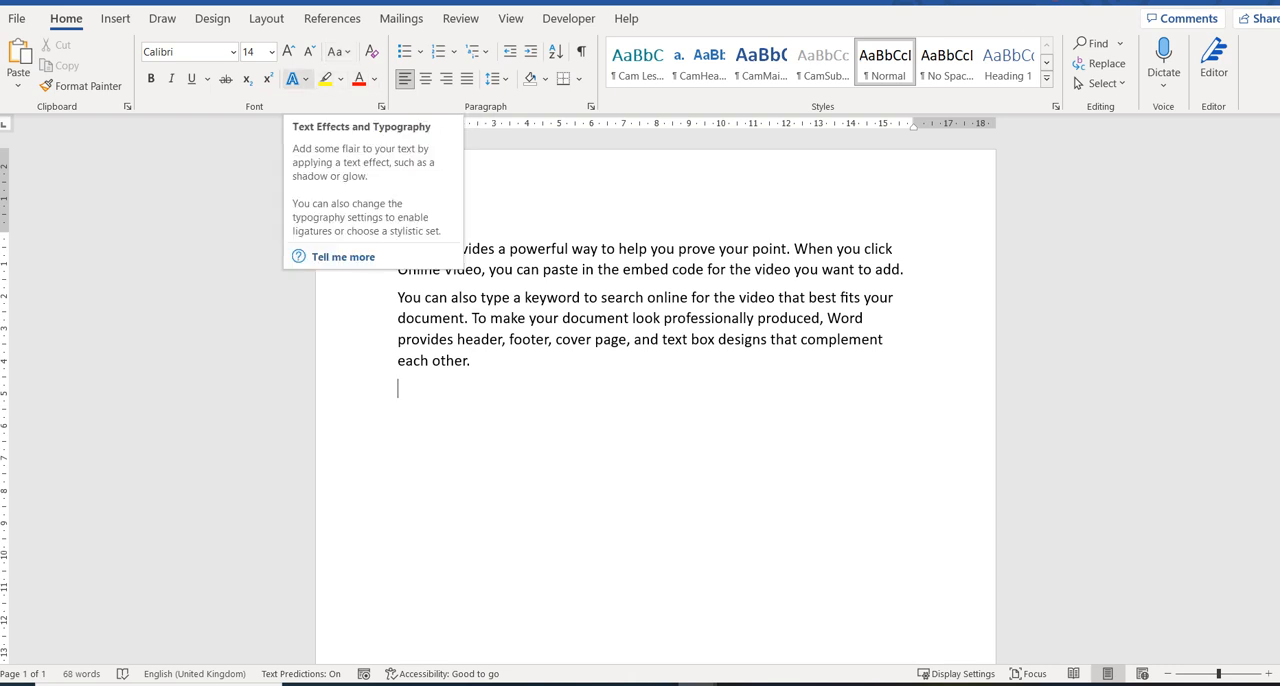
pyautogui.click(115, 18)
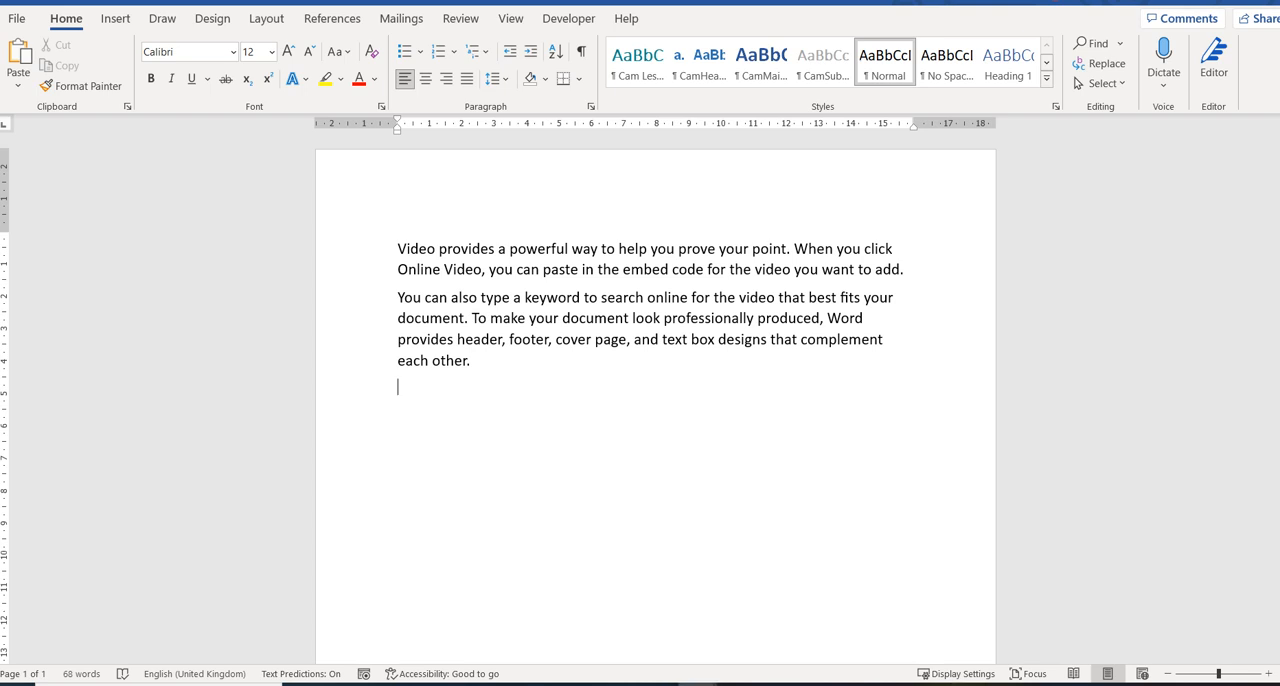
pyautogui.hotkey('ctrl', '=')
pyautogui.hotkey('ctrl', 'd')
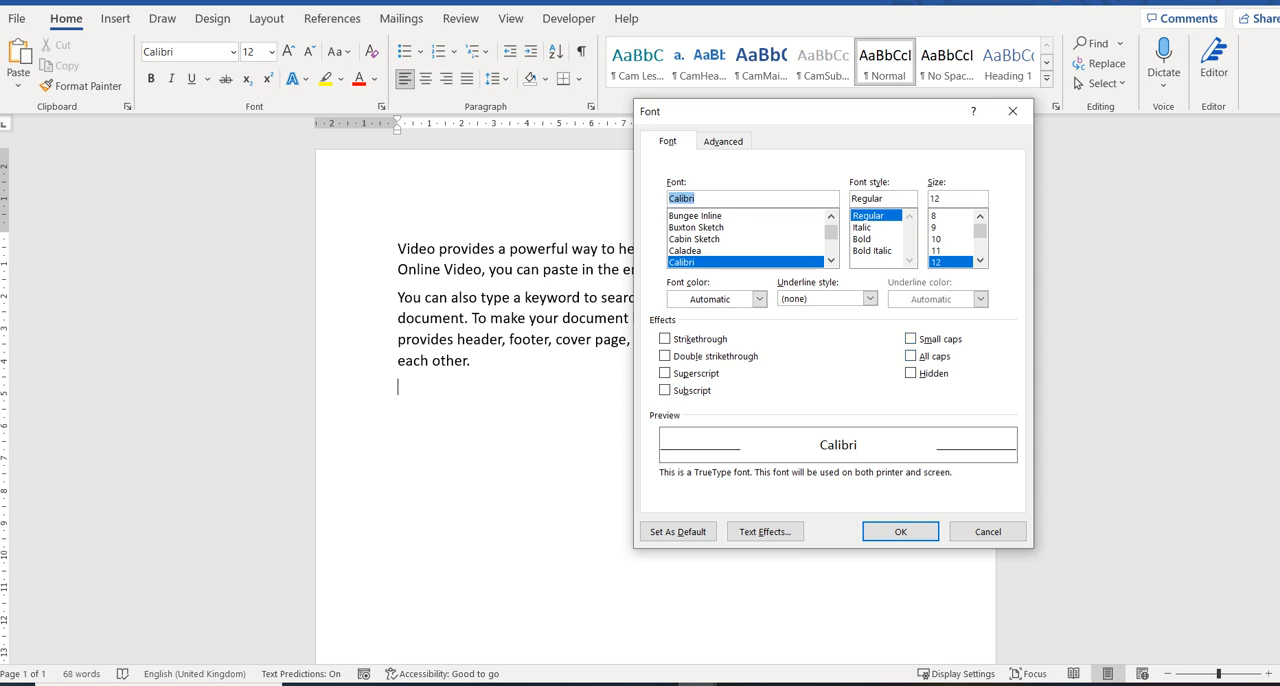
pyautogui.click(988, 532)
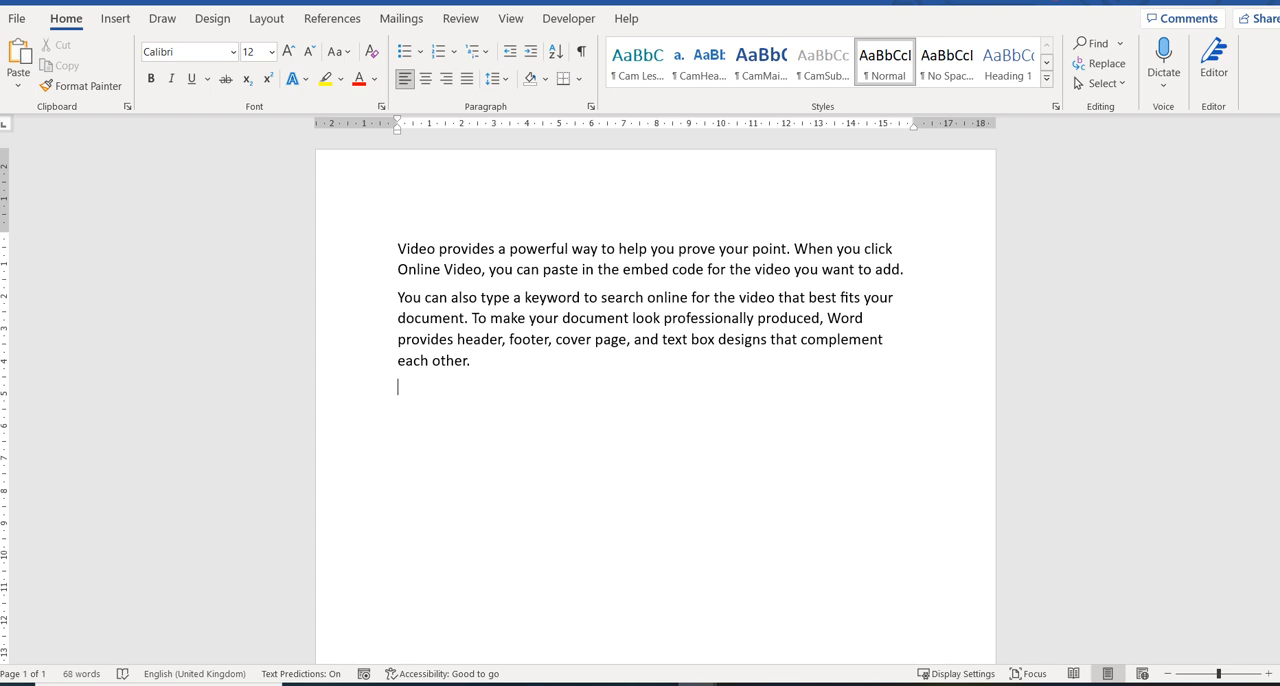
# Enter the fraction 3/4 on the empty line below the paragraphs and make its 3 superscript.
pyautogui.write('3/4')
pyautogui.moveTo(403, 386); pyautogui.dragTo(398, 386)
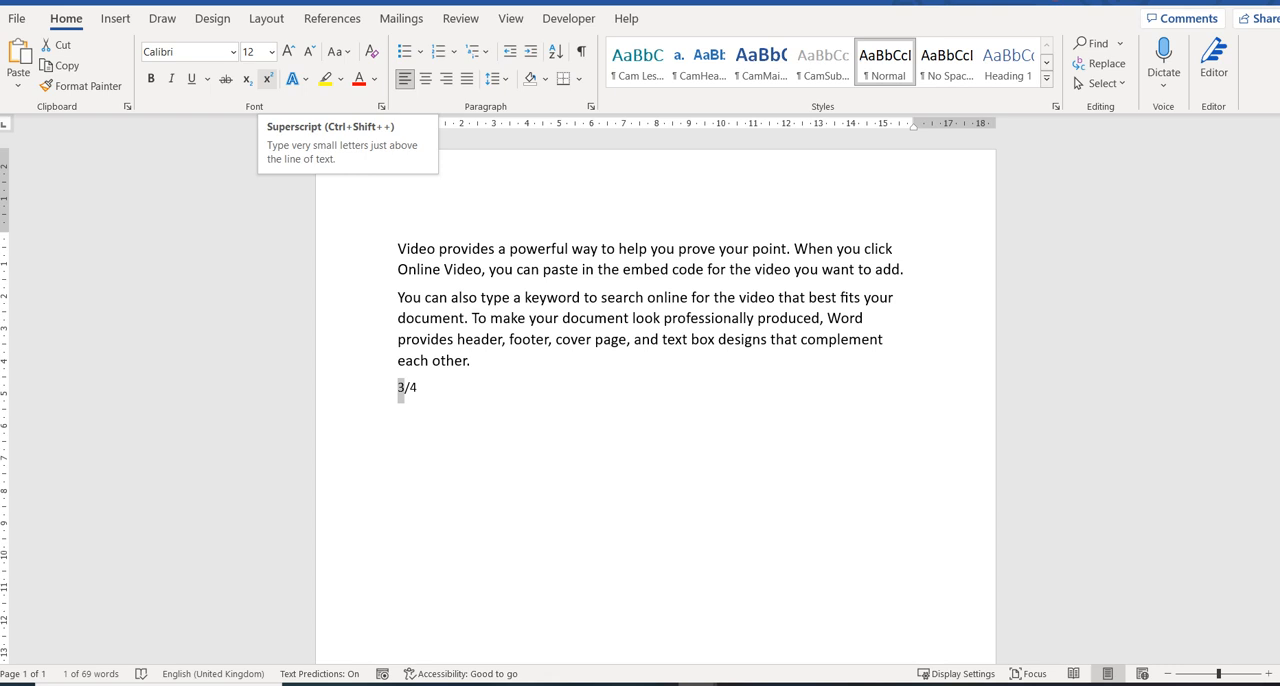
pyautogui.click(267, 78)
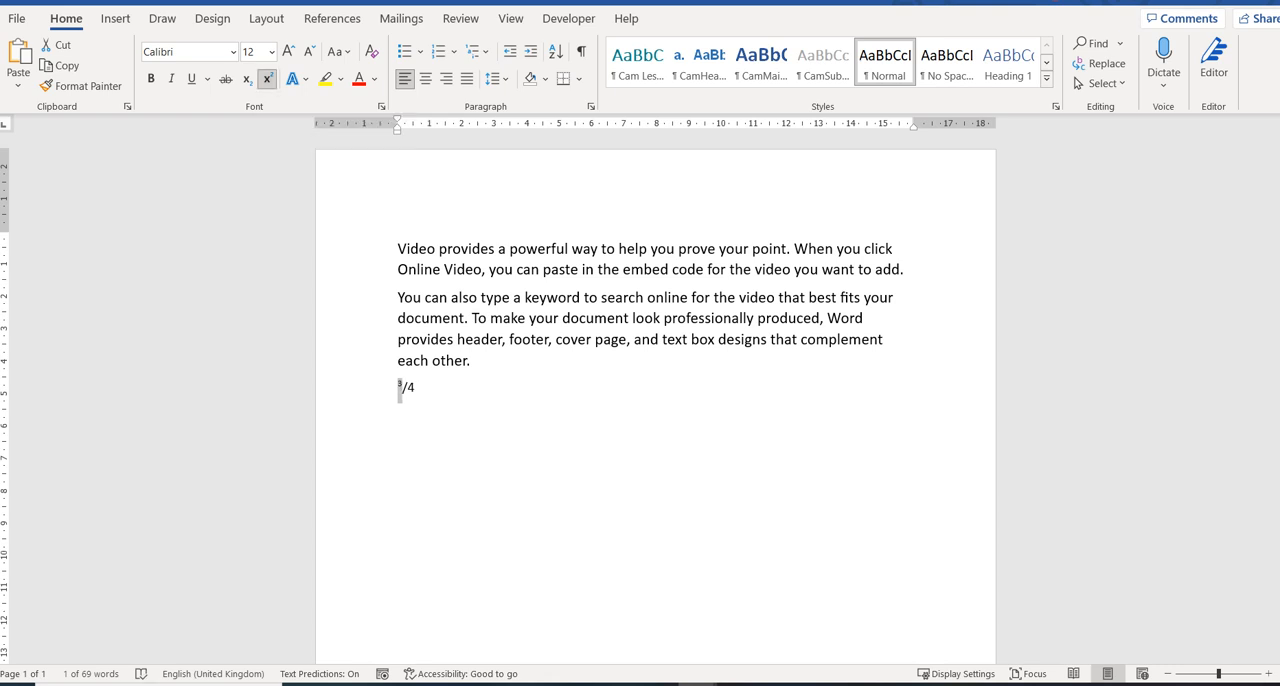
# Format the 4 of the fraction as subscript through the font settings.
pyautogui.moveTo(405, 388); pyautogui.dragTo(415, 388)
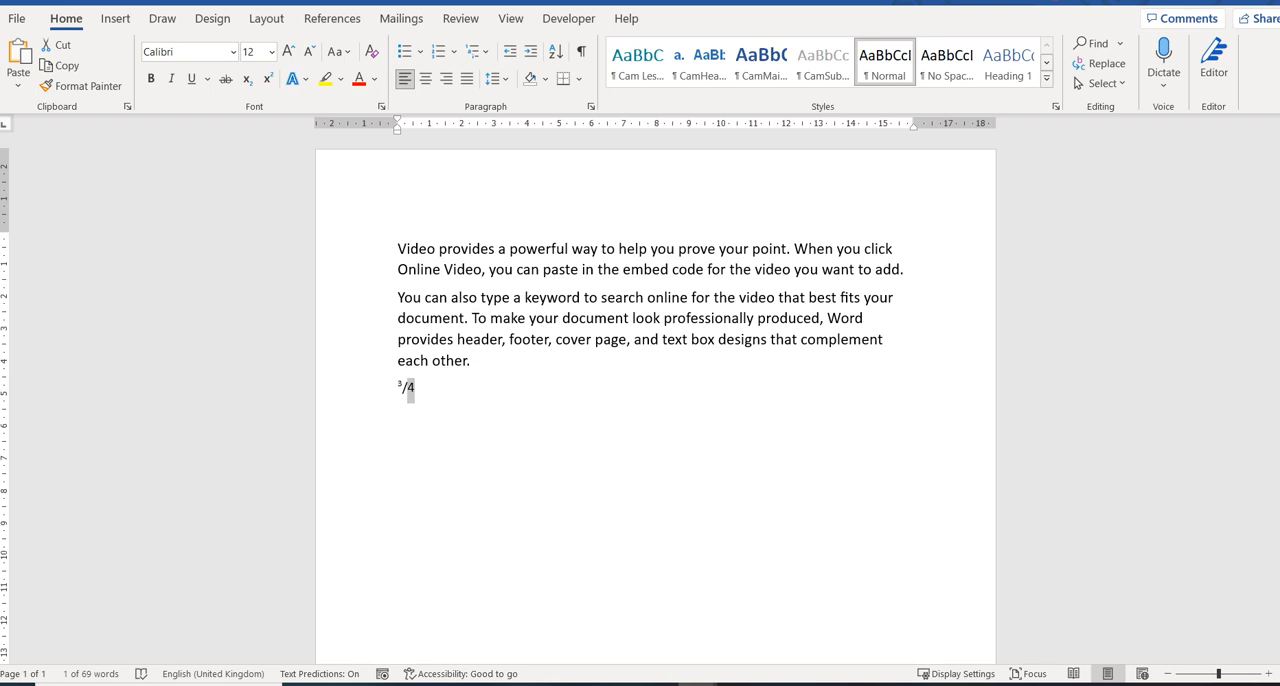
pyautogui.click(381, 106)
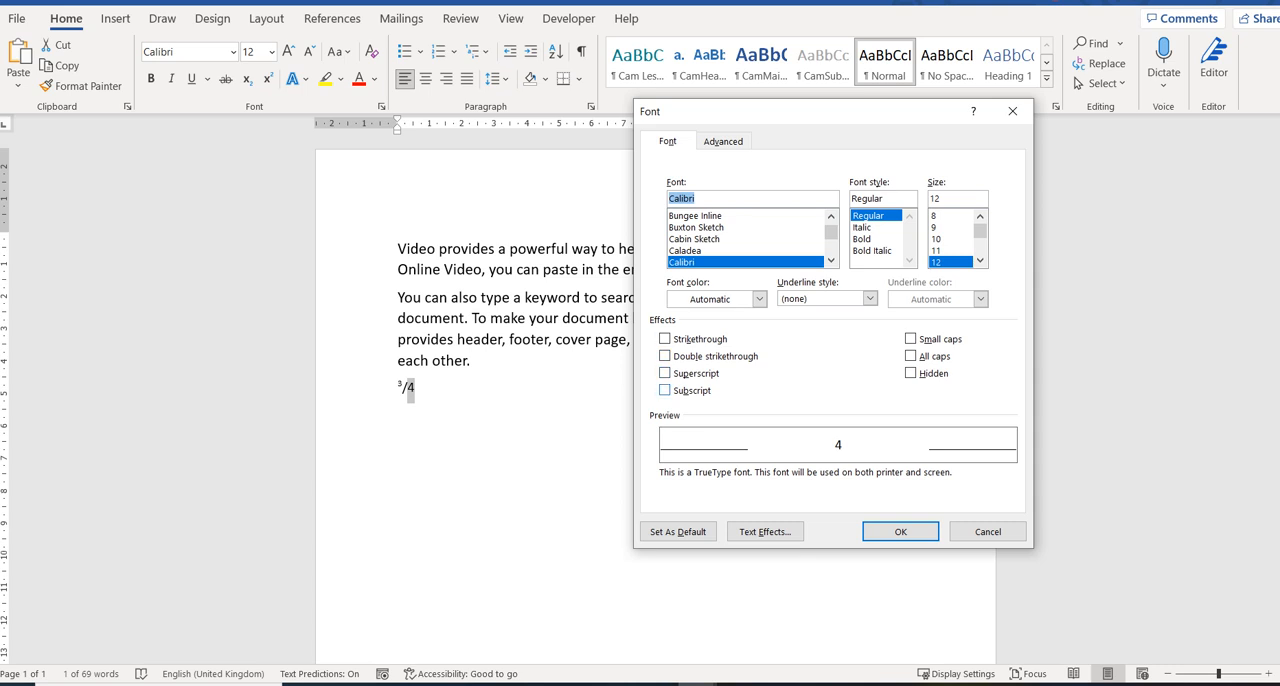
pyautogui.click(665, 390)
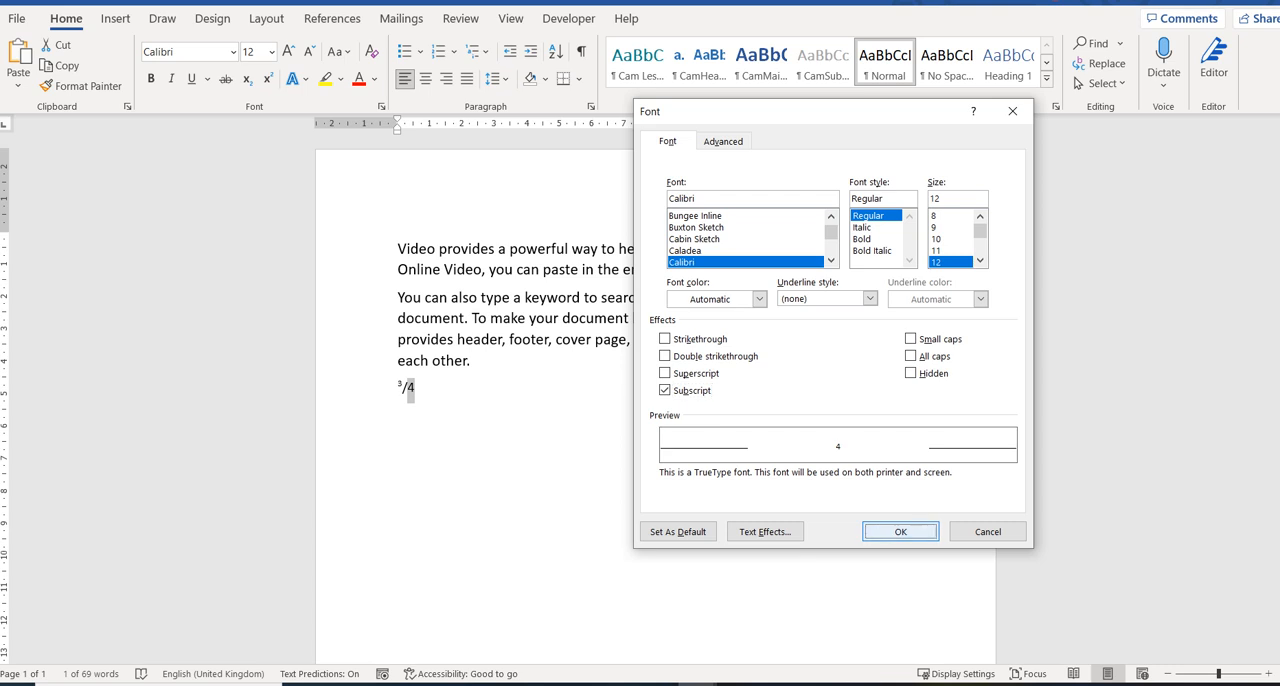
pyautogui.press('Return')
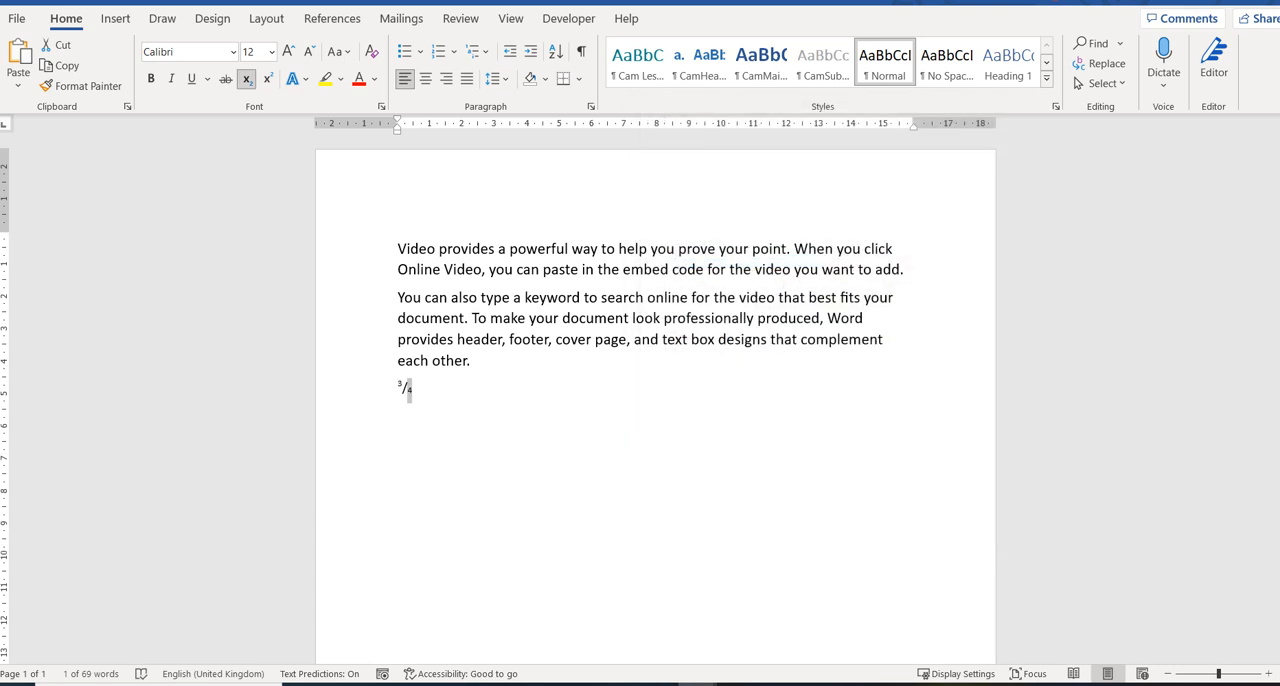
# Apply the Small caps font effect to the entire first paragraph.
pyautogui.hotkey('ctrl', 'Home')
pyautogui.hotkey('shift', 'Right')
pyautogui.hotkey('shift', 'Right')
pyautogui.hotkey('shift', 'Right')
pyautogui.hotkey('shift', 'Down')
pyautogui.hotkey('ctrl', 'shift', 'Right')
pyautogui.hotkey('ctrl', 'shift', 'Right')
pyautogui.hotkey('ctrl', 'shift', 'Right')
pyautogui.hotkey('ctrl', 'shift', 'Right')
pyautogui.hotkey('ctrl', 'shift', 'Right')
pyautogui.hotkey('ctrl', 'shift', 'Right')
pyautogui.hotkey('ctrl', 'shift', 'Right')
pyautogui.hotkey('ctrl', 'shift', 'Right')
pyautogui.hotkey('ctrl', 'shift', 'Right')
pyautogui.hotkey('ctrl', 'shift', 'Right')
pyautogui.hotkey('ctrl', 'shift', 'Right')
pyautogui.hotkey('ctrl', 'shift', 'Right')
pyautogui.hotkey('ctrl', 'shift', 'Right')
pyautogui.hotkey('ctrl', 'shift', 'Right')
pyautogui.hotkey('ctrl', 'shift', 'Right')
pyautogui.hotkey('ctrl', 'shift', 'Right')
pyautogui.hotkey('ctrl', 'shift', 'Right')
pyautogui.hotkey('ctrl', 'shift', 'Right')
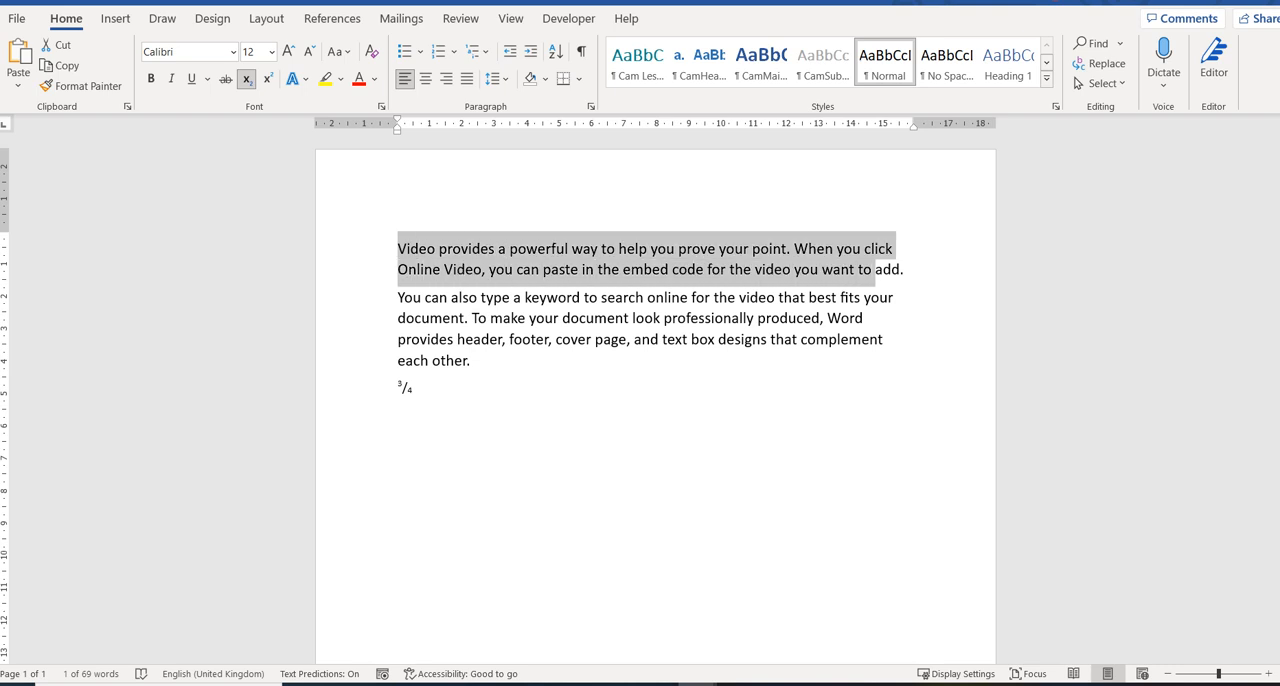
pyautogui.hotkey('ctrl', 'shift', 'Right')
pyautogui.hotkey('shift', 'Left')
pyautogui.hotkey('shift', 'Right')
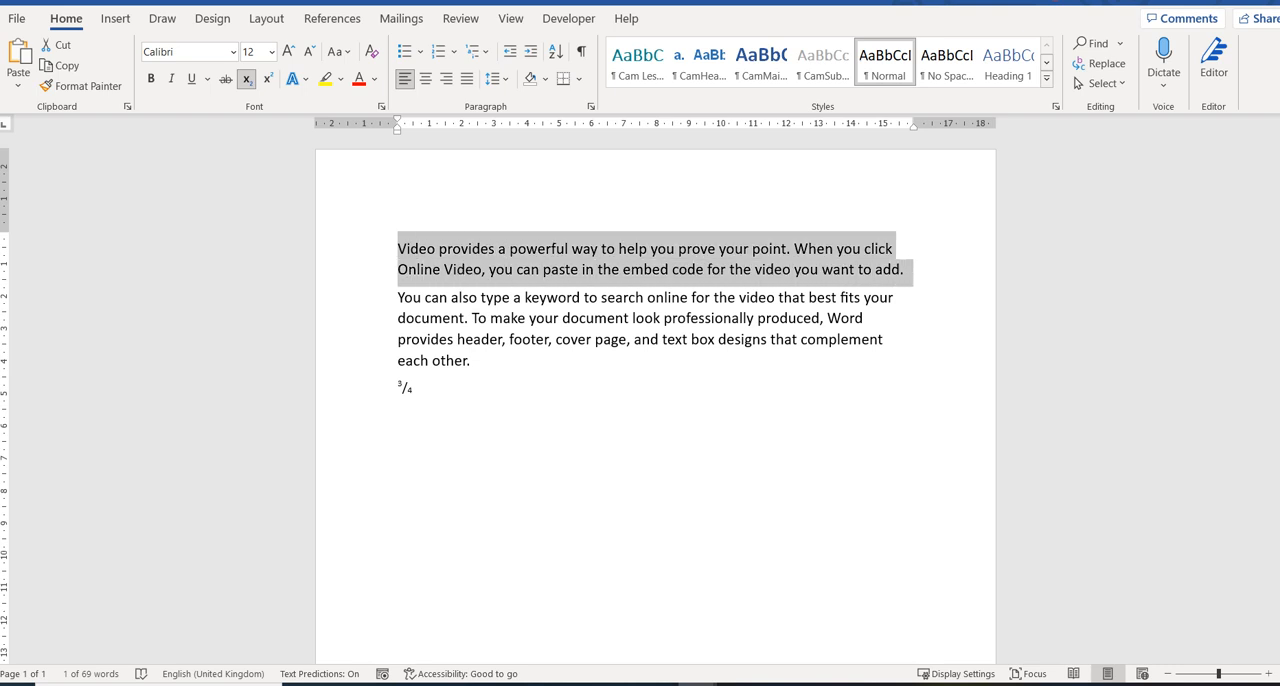
pyautogui.hotkey('shift', 'Left')
pyautogui.hotkey('shift', 'Right')
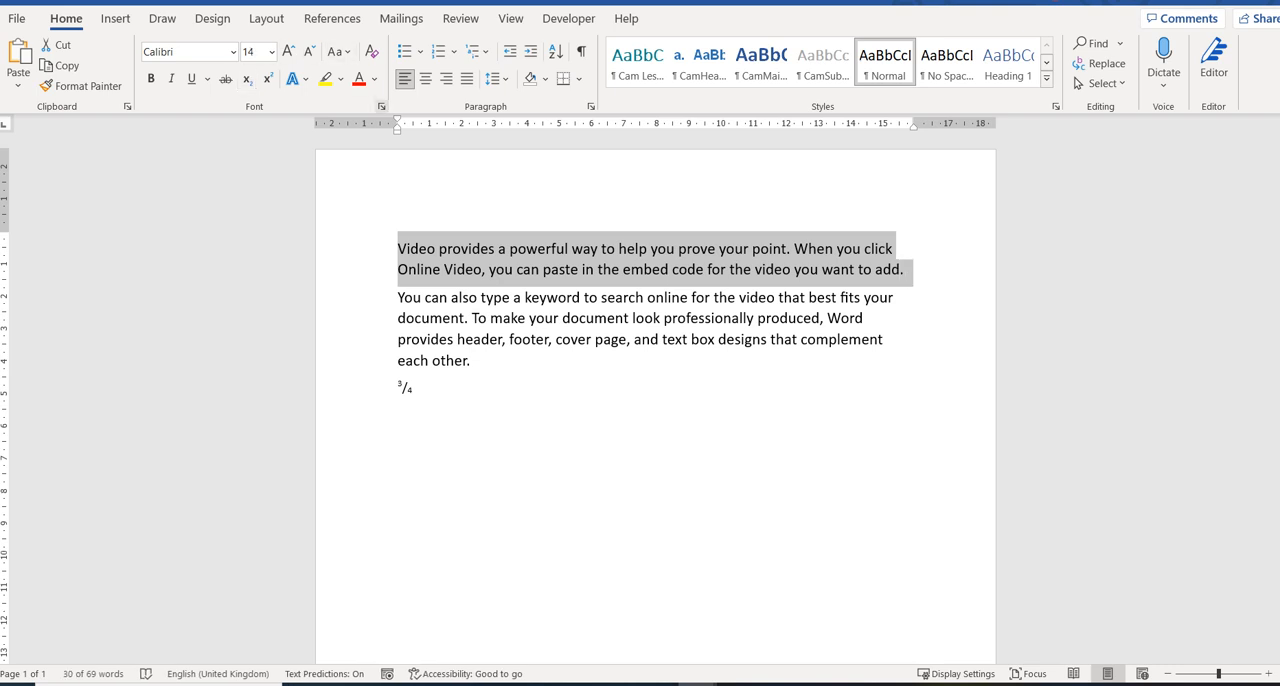
pyautogui.hotkey('ctrl', 'd')
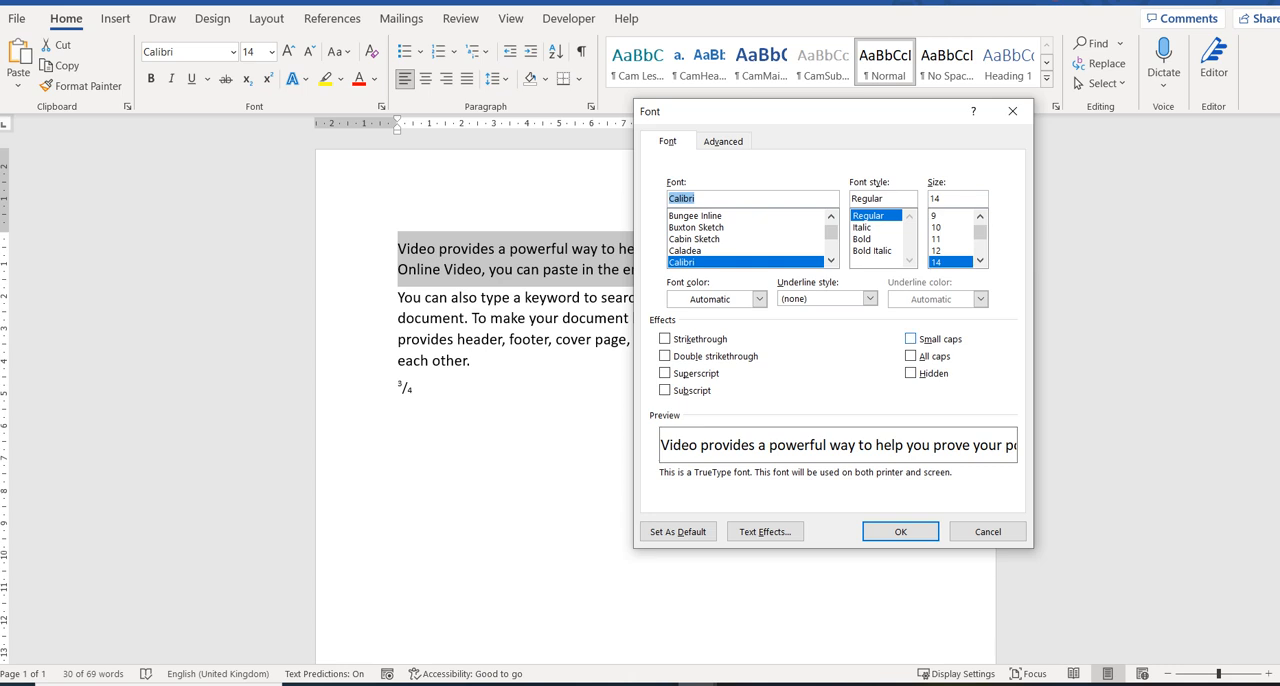
pyautogui.click(911, 339)
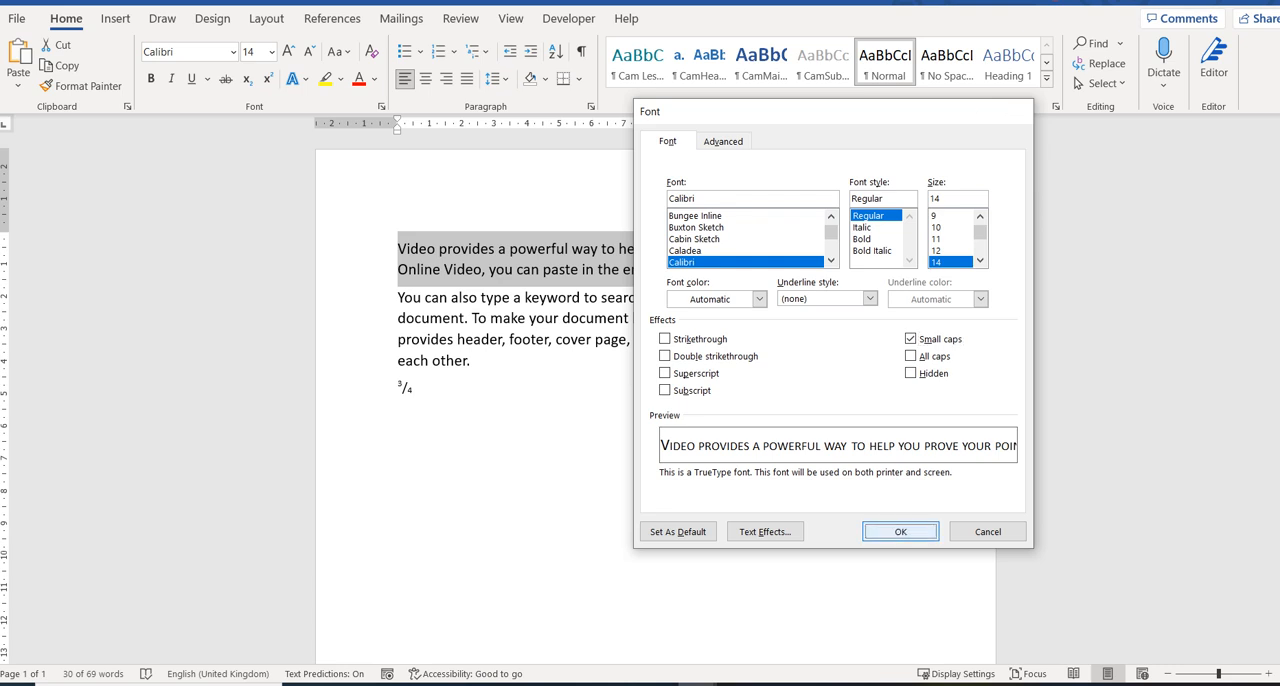
pyautogui.press('Return')
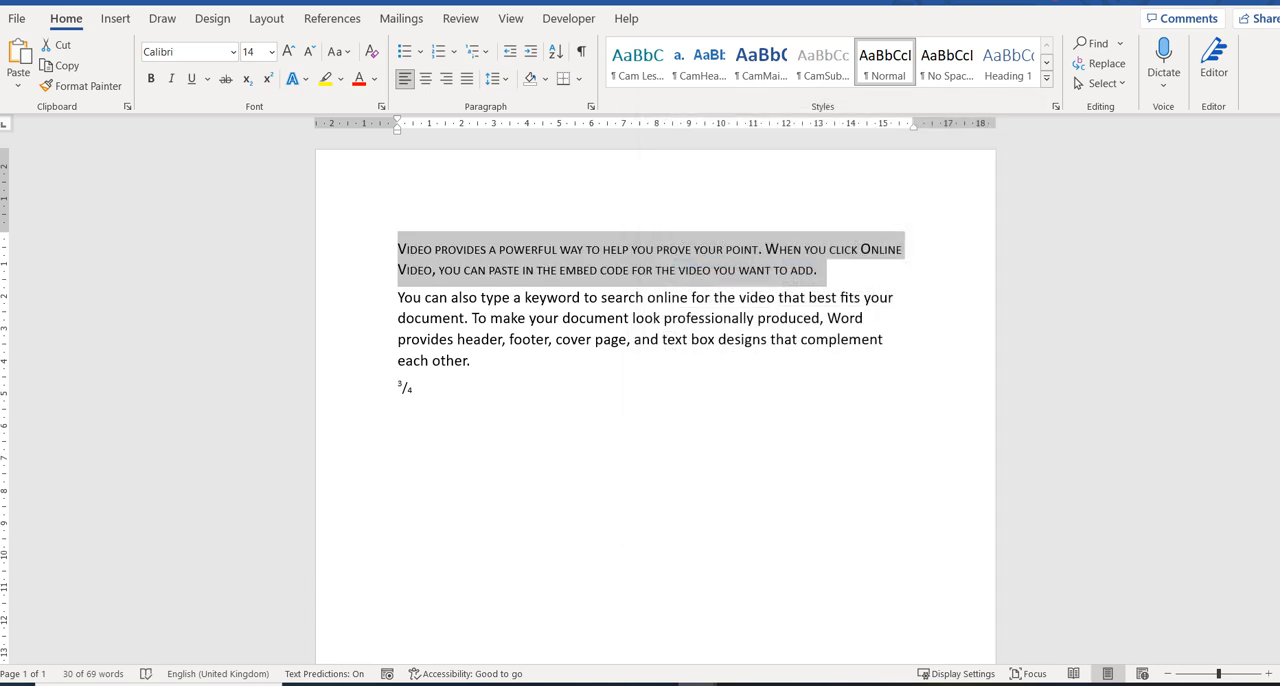
# Apply the All caps font effect to the second paragraph.
pyautogui.moveTo(397, 297); pyautogui.dragTo(473, 364)
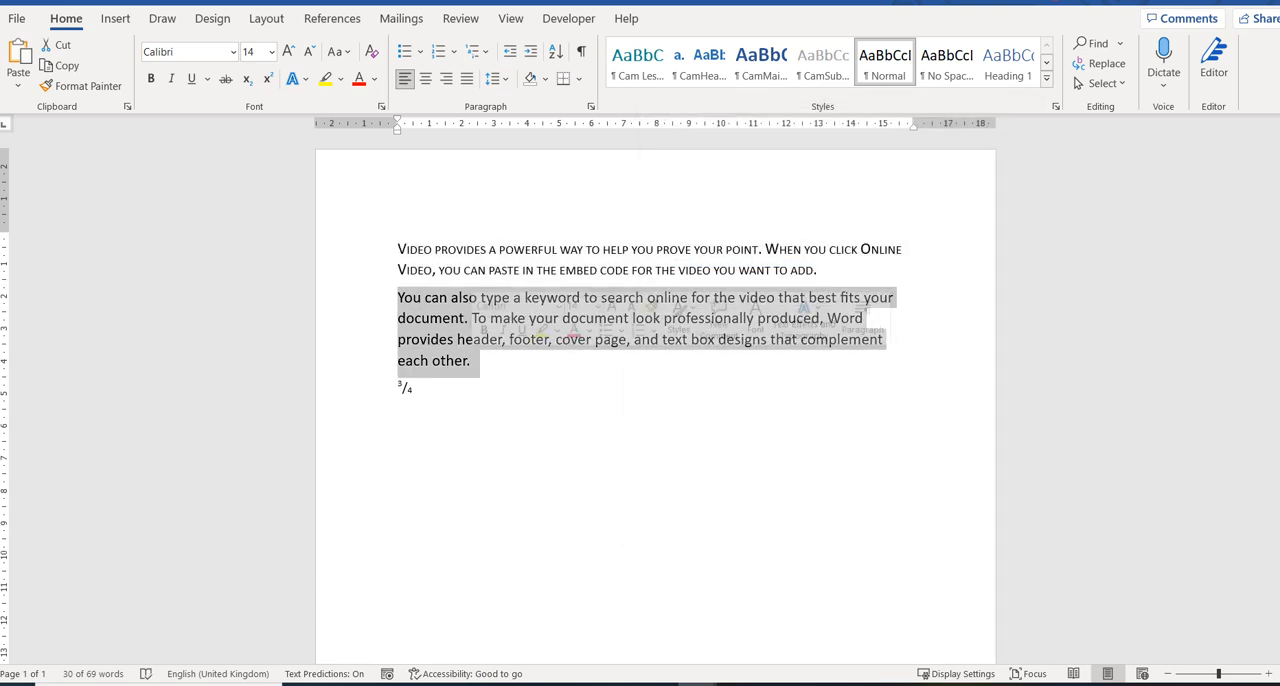
pyautogui.click(381, 106)
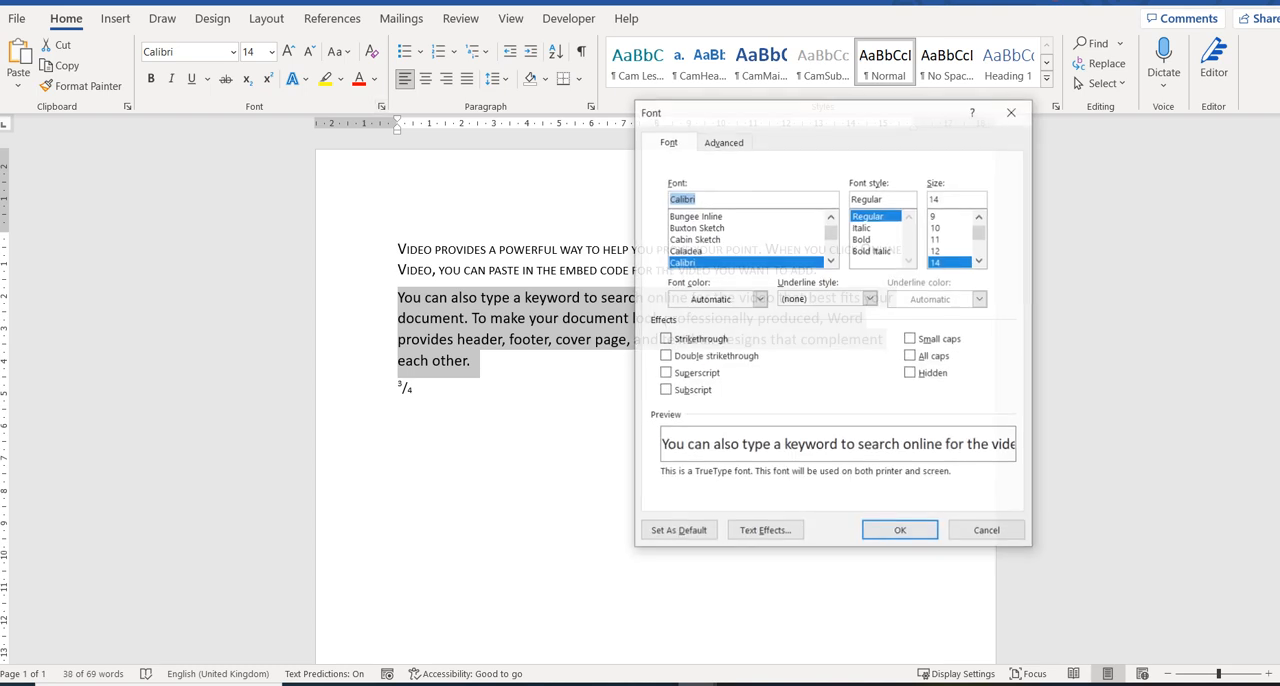
pyautogui.click(910, 356)
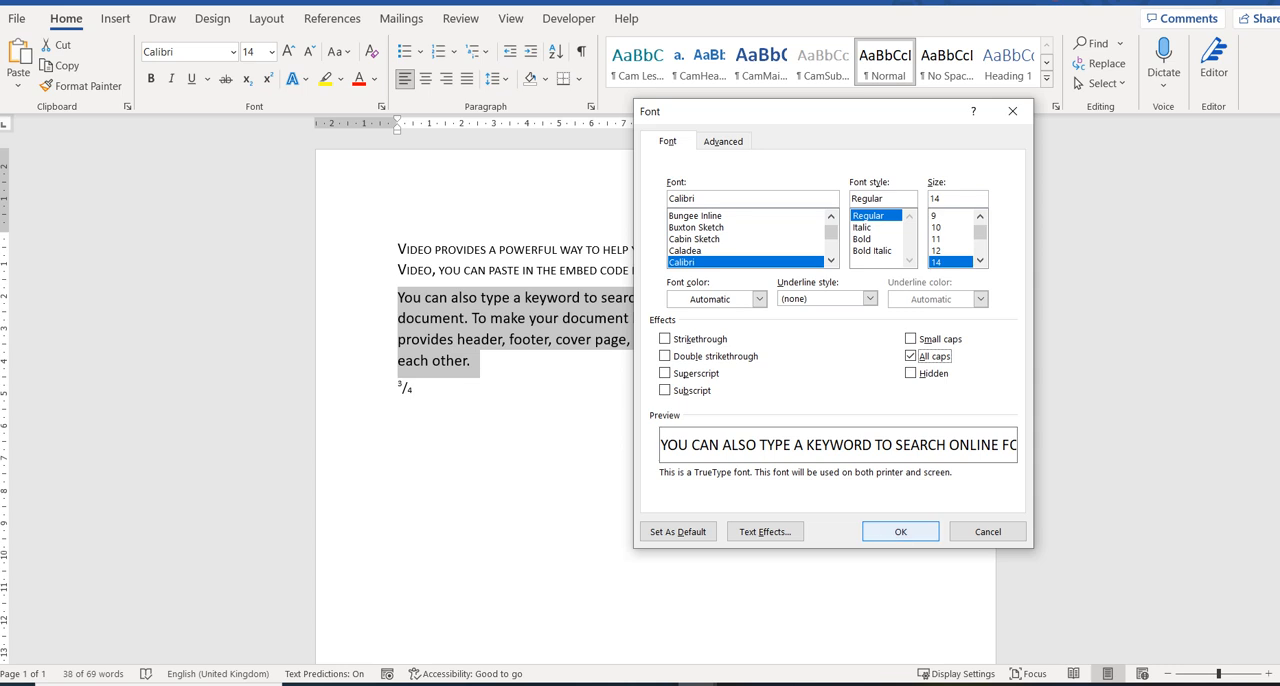
pyautogui.click(900, 531)
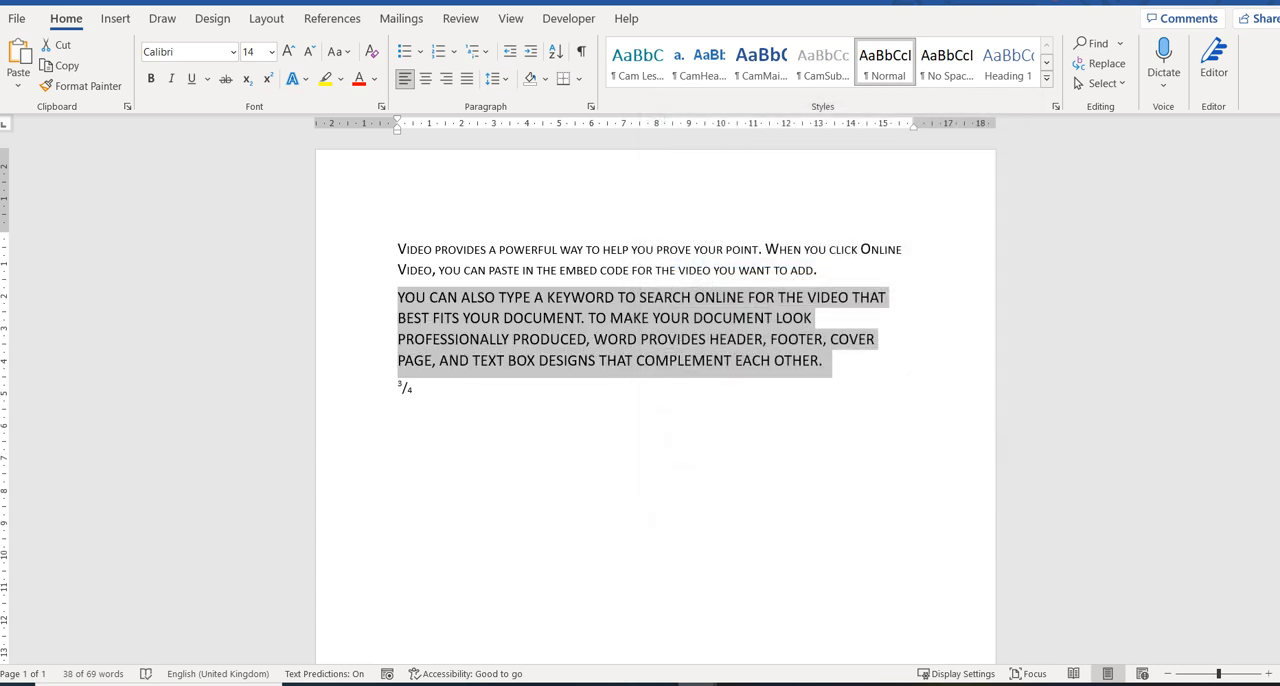
# Apply single strikethrough to the word "Video" at the start of the first paragraph.
pyautogui.moveTo(398, 249); pyautogui.dragTo(432, 249)
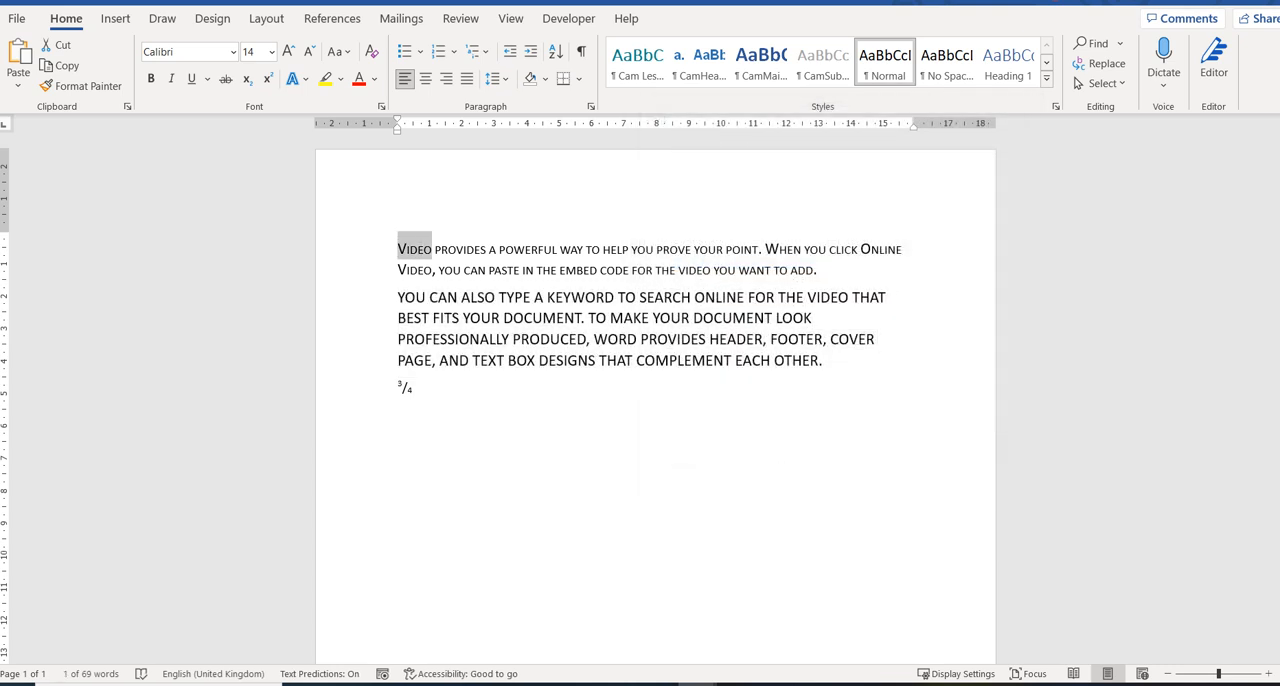
pyautogui.hotkey('ctrl', 'd')
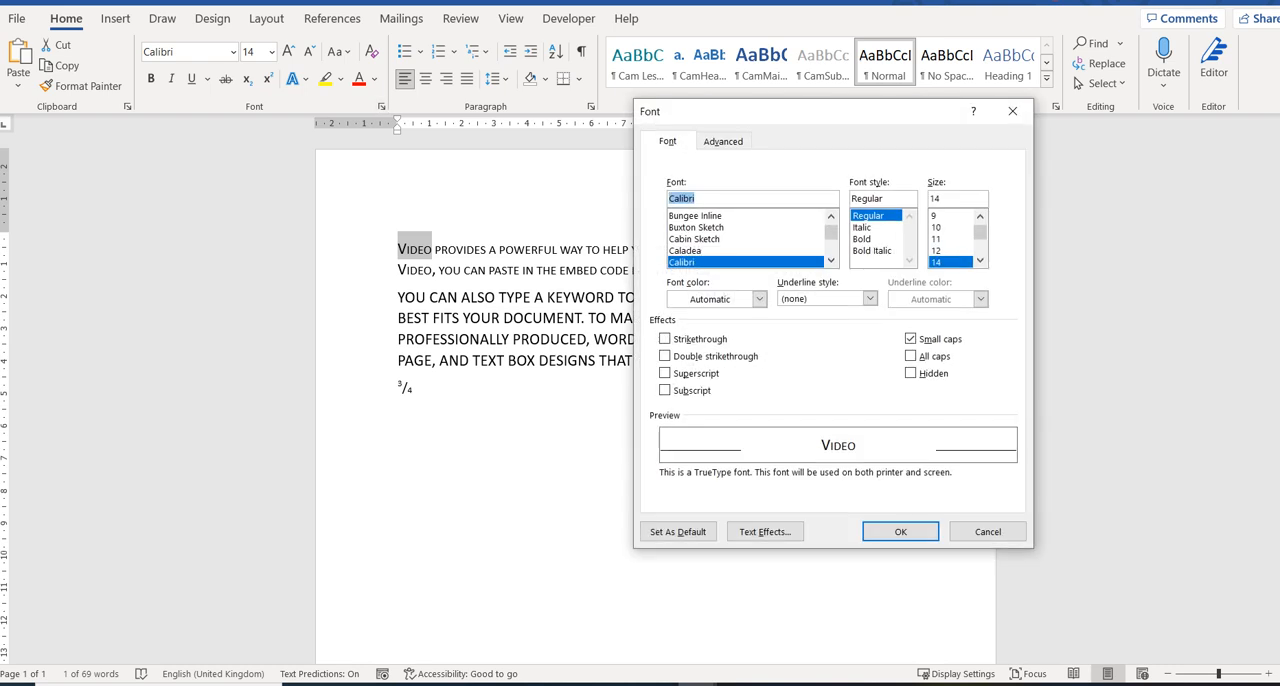
pyautogui.click(665, 339)
pyautogui.click(665, 356)
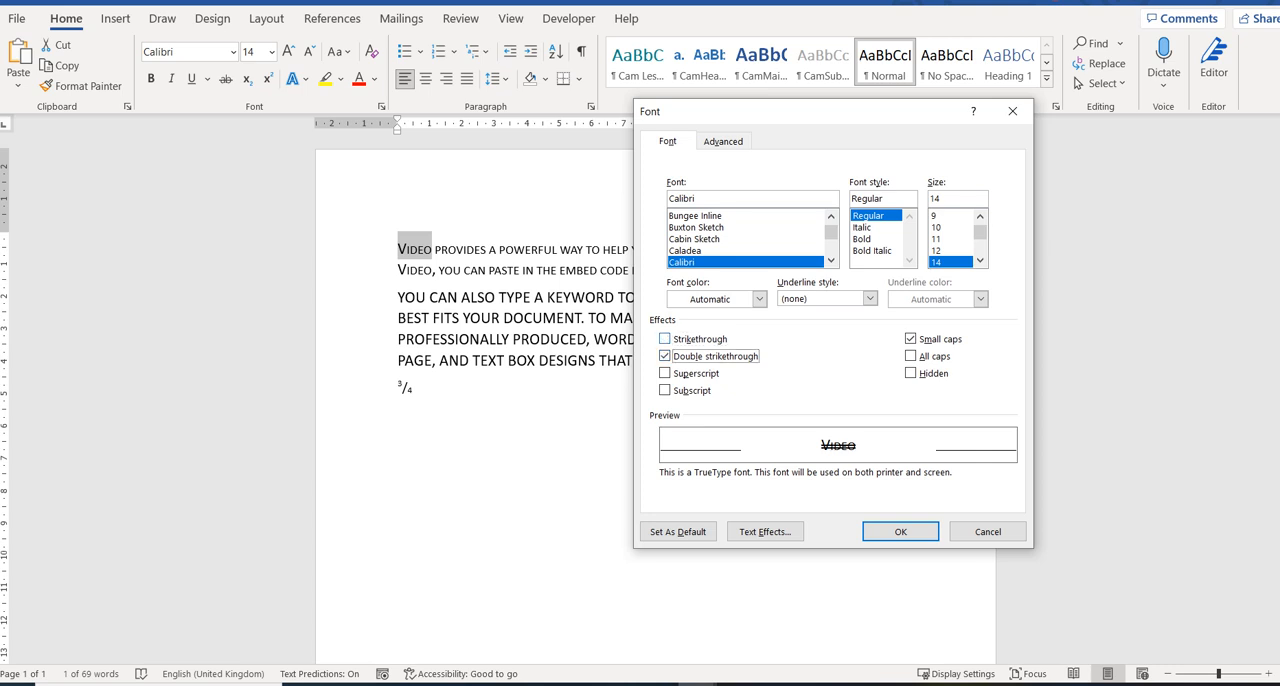
pyautogui.click(665, 339)
pyautogui.press('Return')
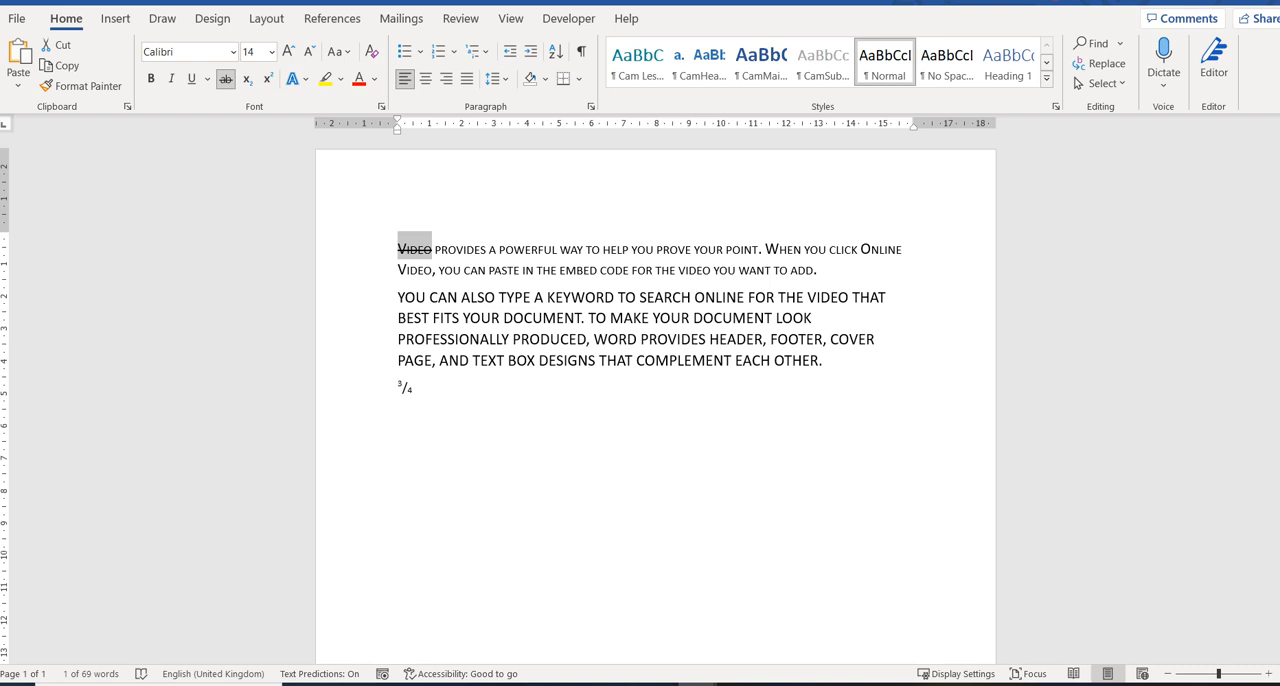
# Apply the toggle case option to the text of the second paragraph.
pyautogui.moveTo(398, 297); pyautogui.dragTo(820, 360)
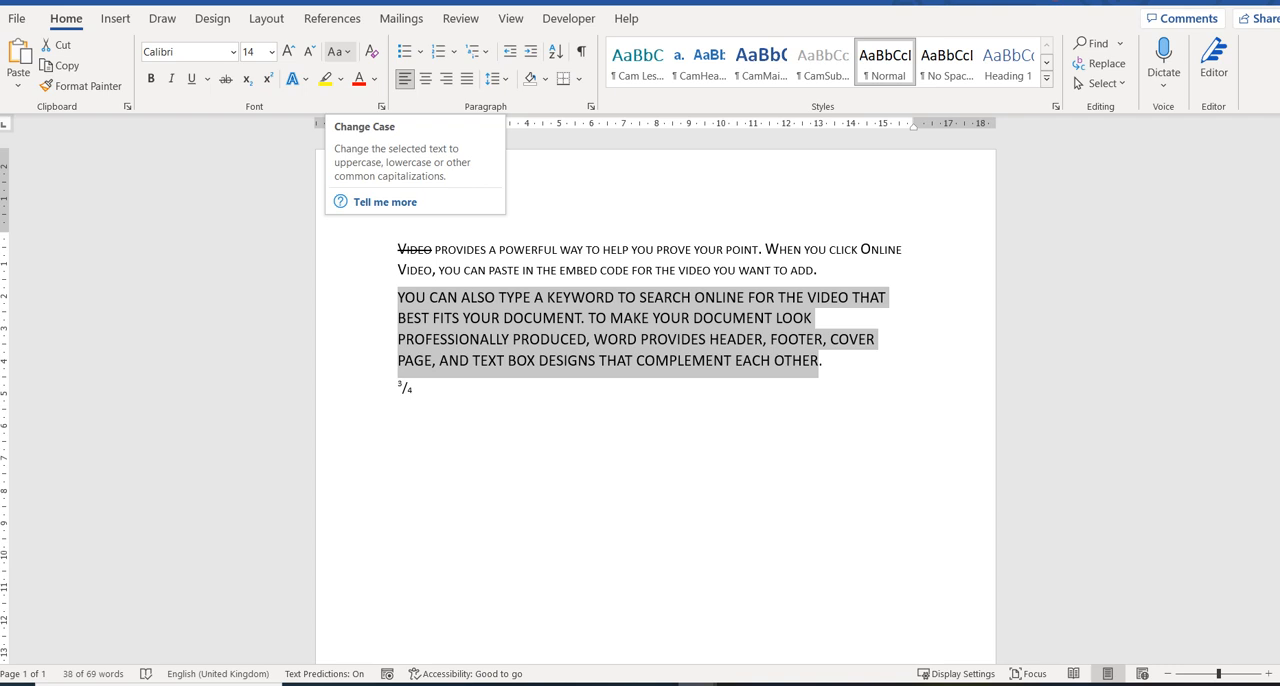
pyautogui.click(340, 51)
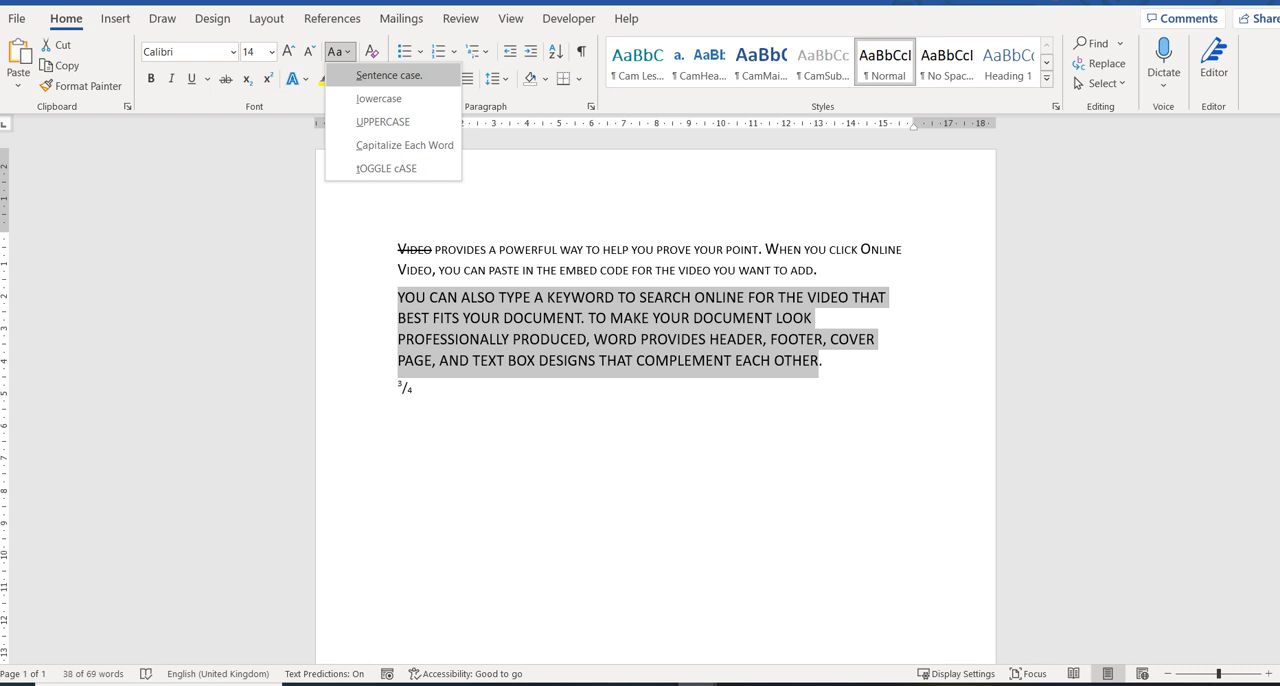
pyautogui.press('Down')
pyautogui.press('Down')
pyautogui.press('Down')
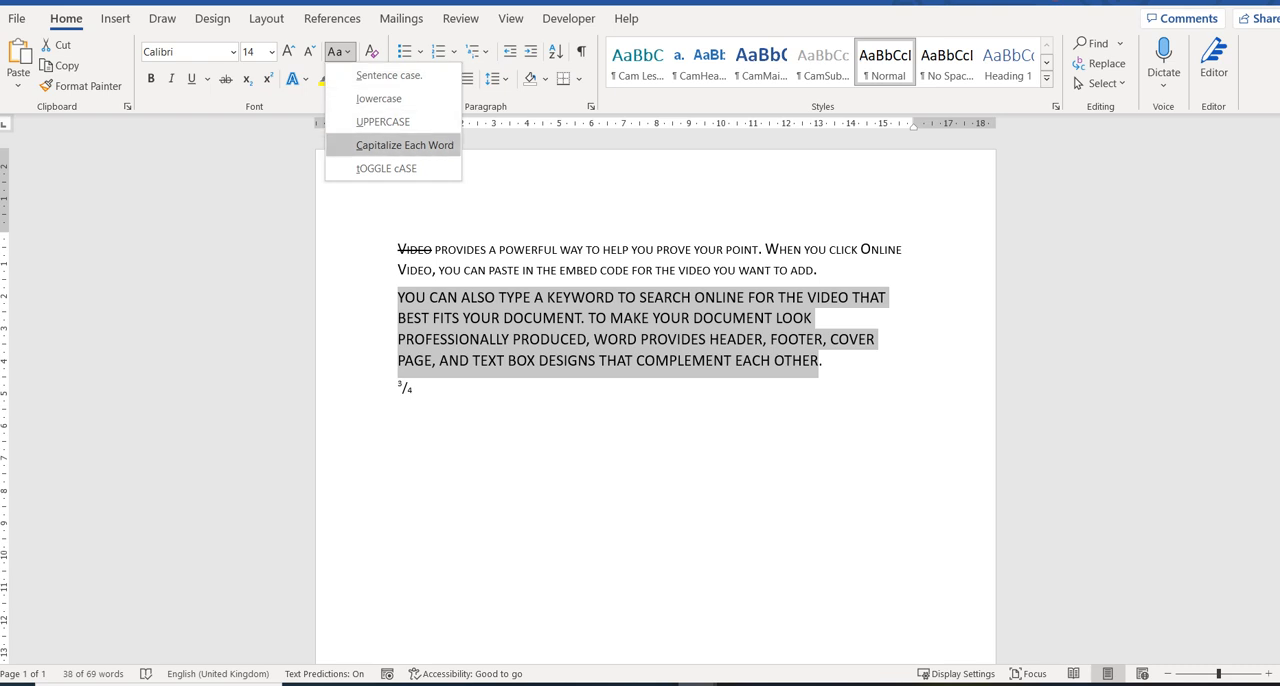
pyautogui.press('Down')
pyautogui.press('Return')
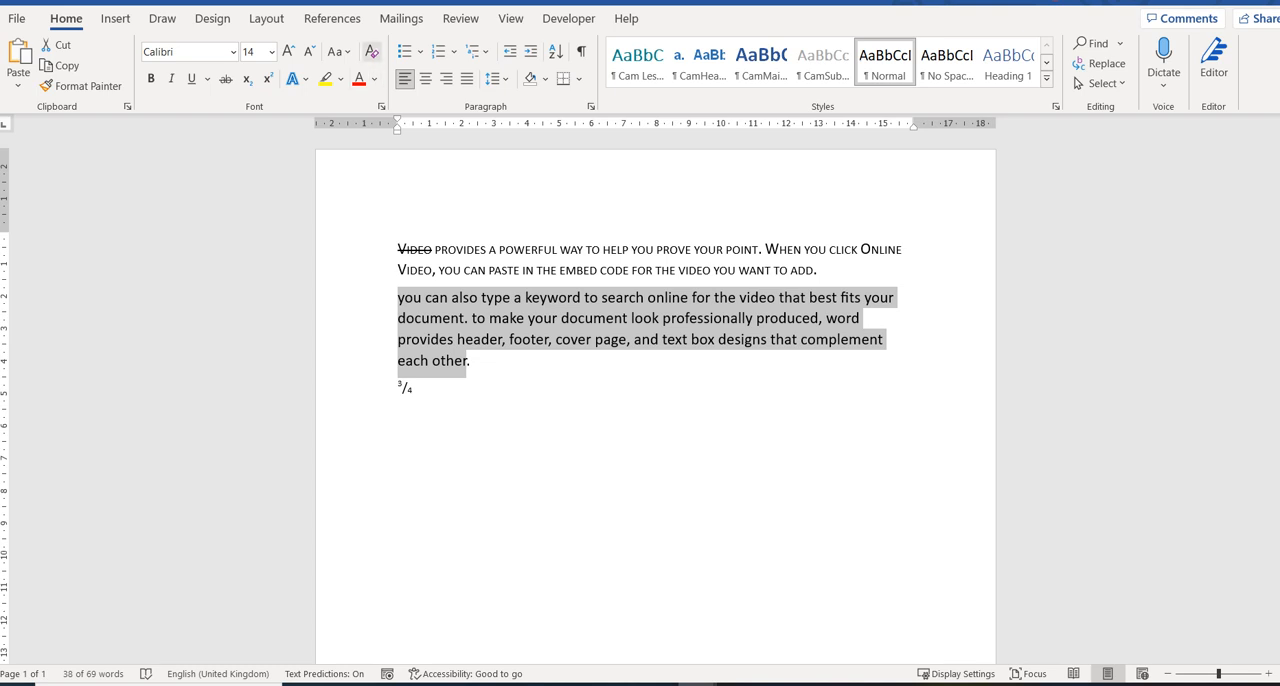
# Change the second paragraph to uppercase and return it to lowercase.
pyautogui.click(340, 52)
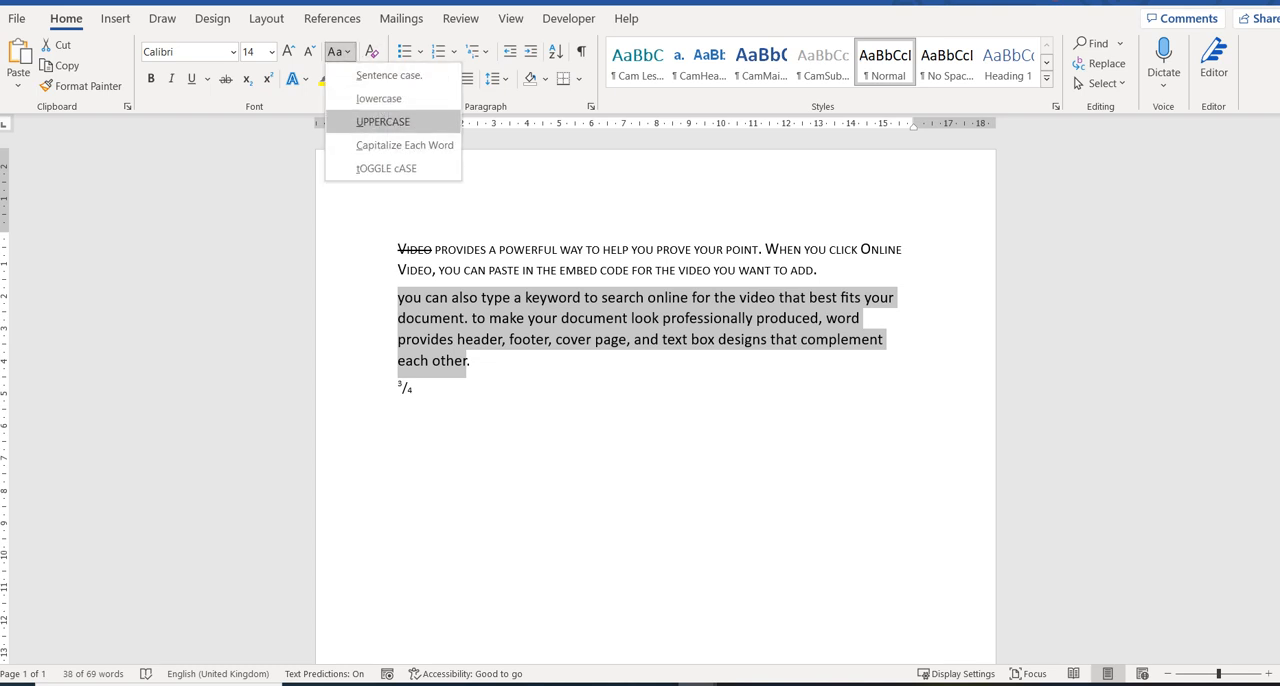
pyautogui.press('Return')
pyautogui.click(340, 52)
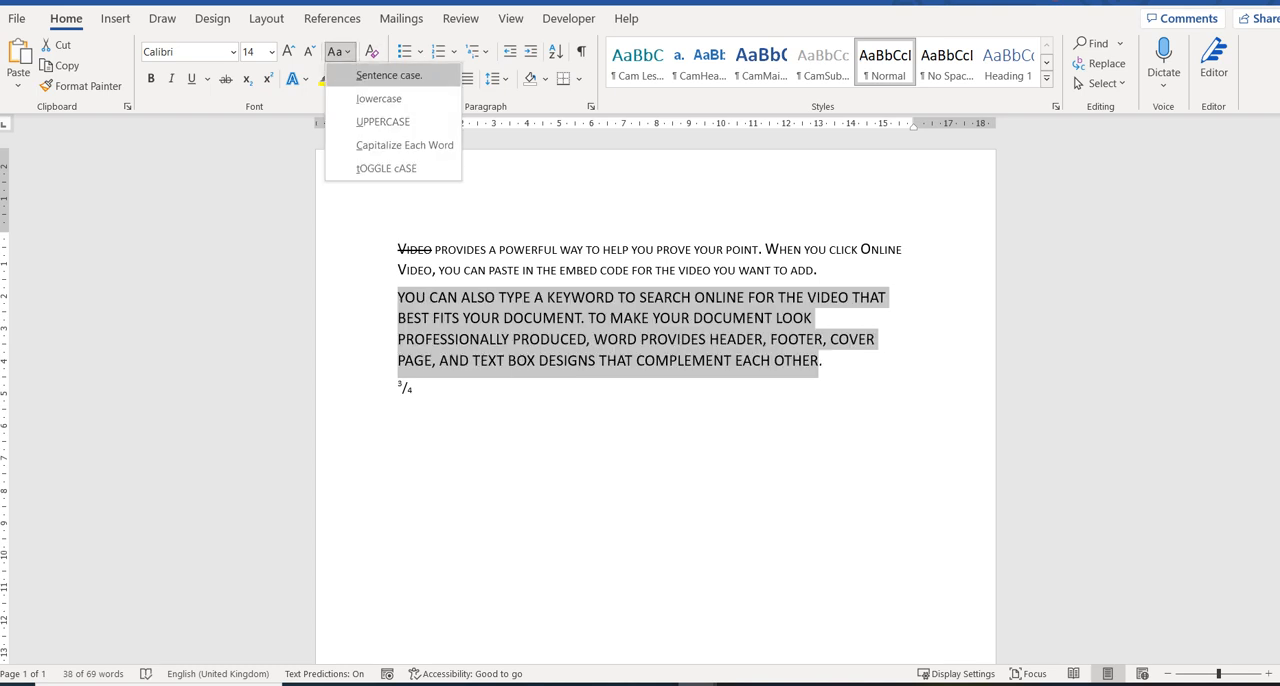
pyautogui.press('Down')
pyautogui.press('Return')
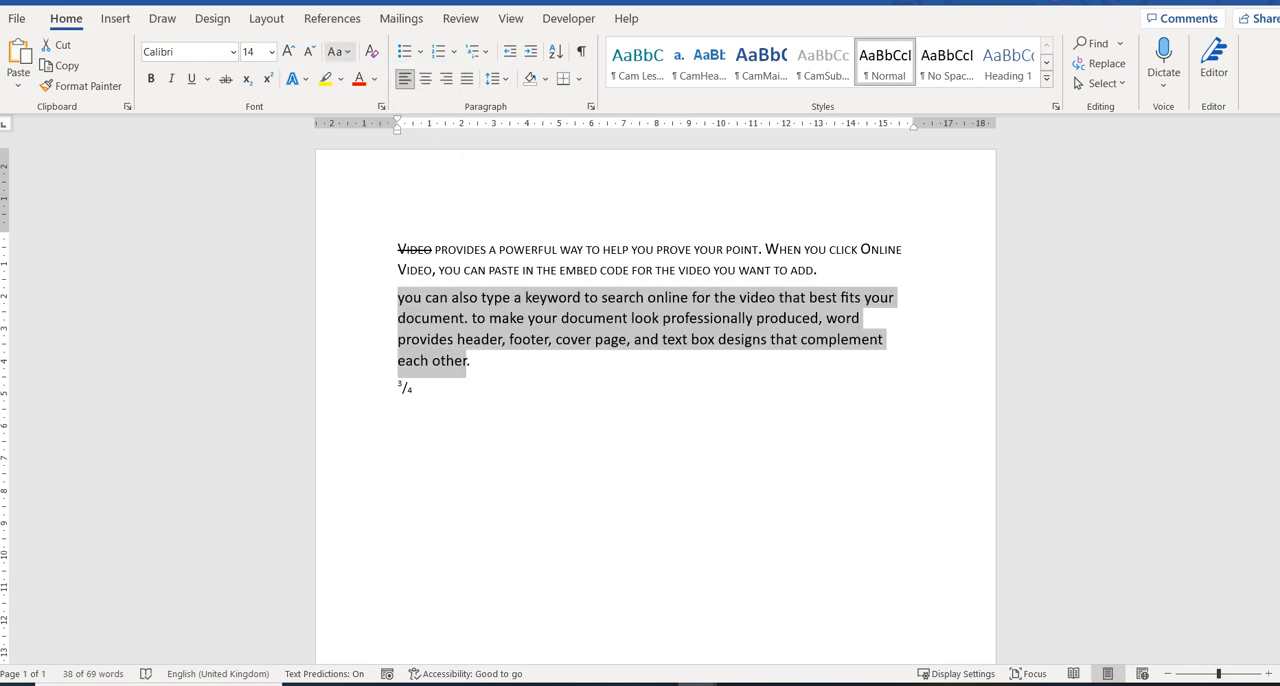
# Change the second paragraph to sentence case, followed by capitalizing each word.
pyautogui.click(340, 52)
pyautogui.press('Return')
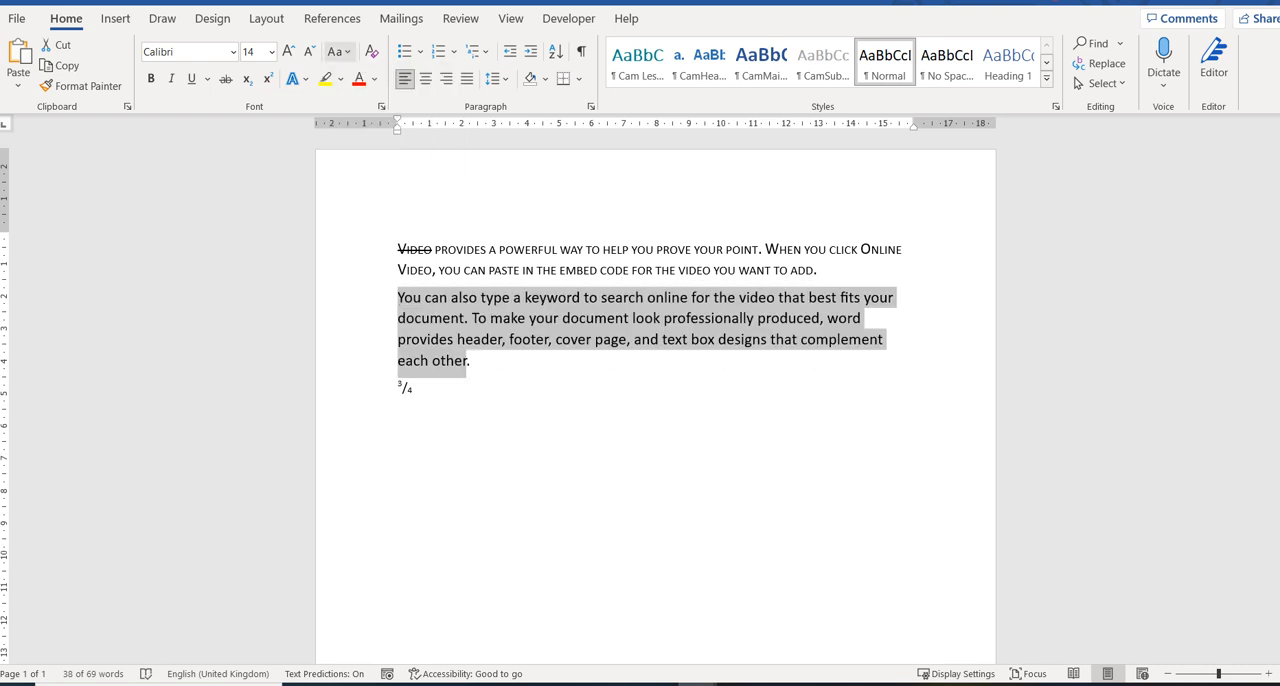
pyautogui.click(340, 52)
pyautogui.press('Down')
pyautogui.press('Down')
pyautogui.press('Down')
pyautogui.press('Return')
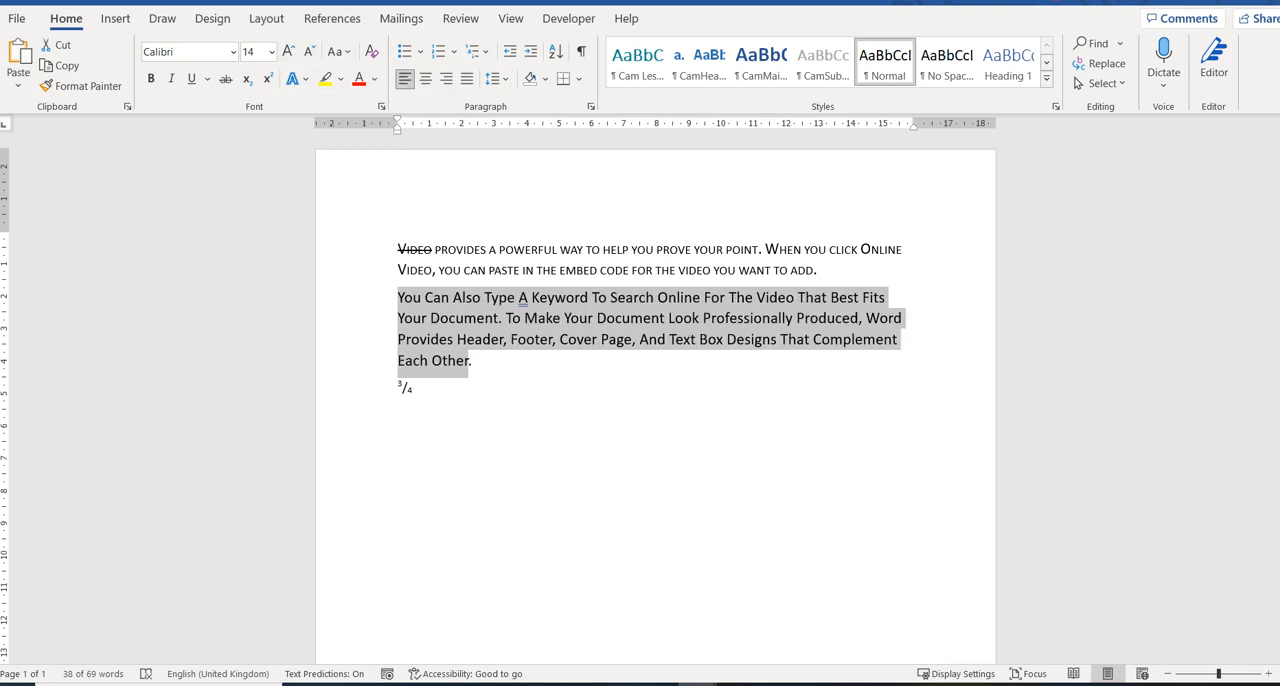
# Remove the strikethrough from the opening word "Video" of the first paragraph.
pyautogui.click(410, 249)
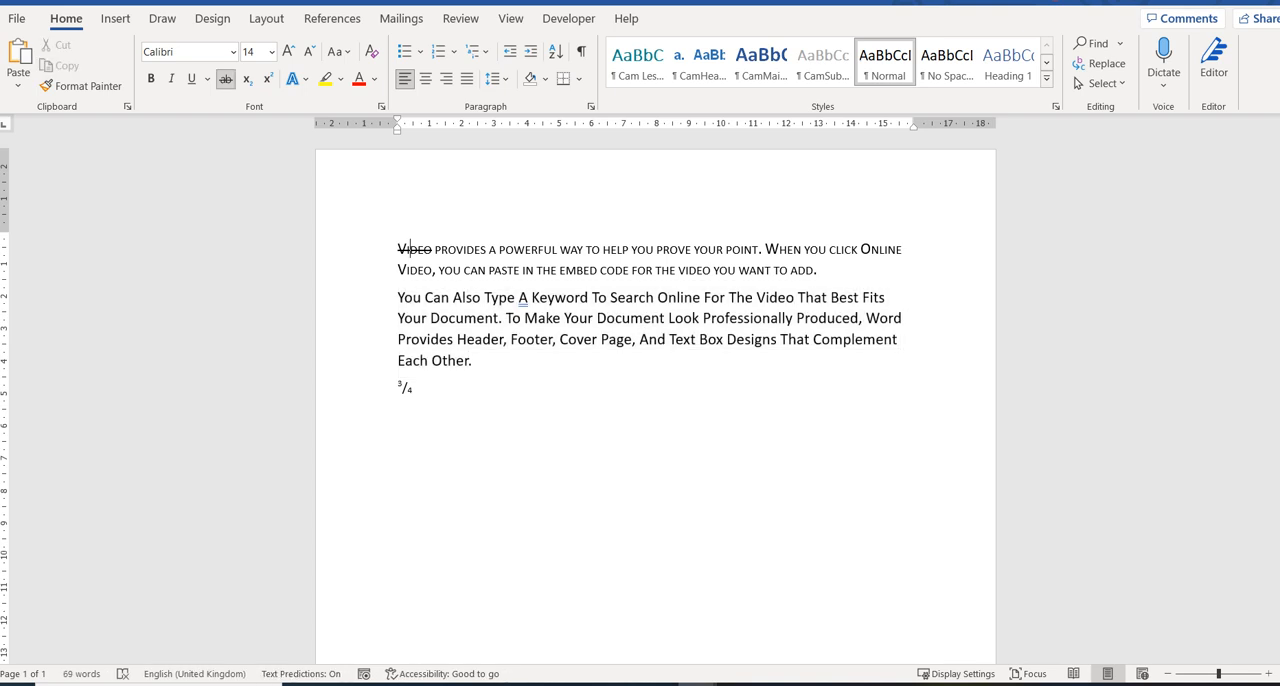
pyautogui.hotkey('ctrl', 'z')
# Apply the grey preset text effect to the opening word "Video" of the first paragraph.
pyautogui.hotkey('shift', 'Left')
pyautogui.hotkey('shift', 'Right')
pyautogui.hotkey('shift', 'Right')
pyautogui.hotkey('shift', 'Right')
pyautogui.hotkey('shift', 'Right')
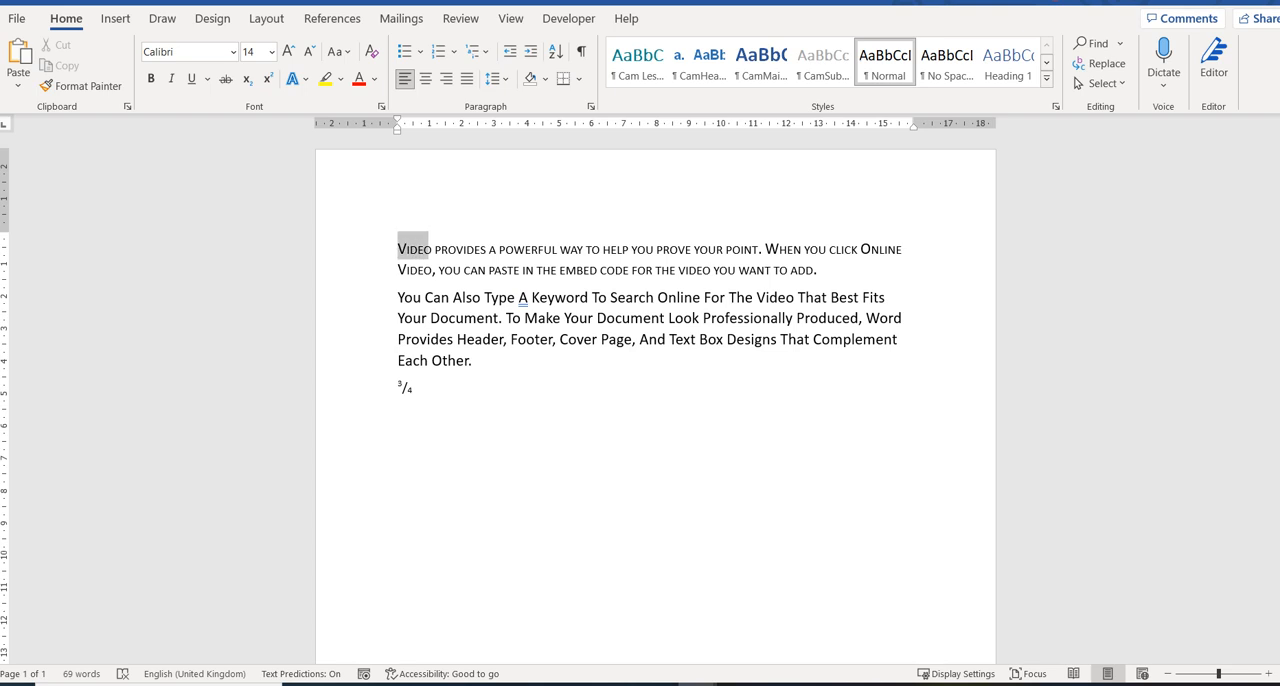
pyautogui.click(298, 79)
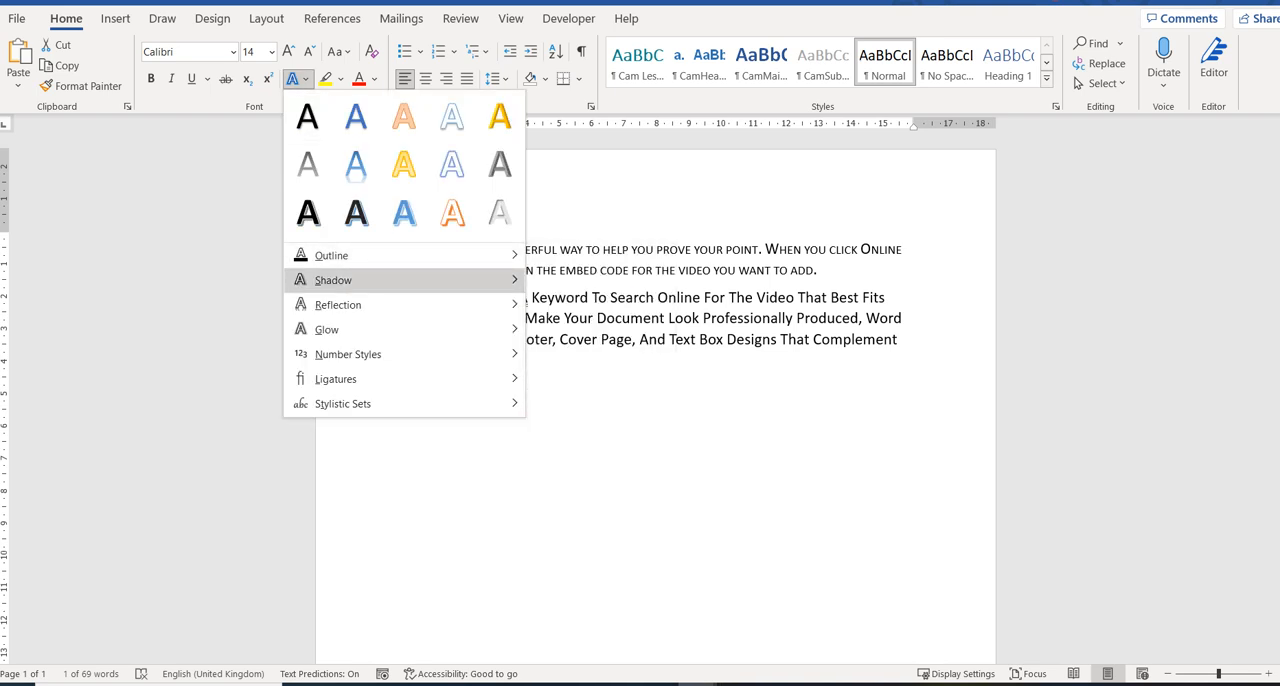
pyautogui.moveTo(340, 280)
pyautogui.moveTo(338, 305)
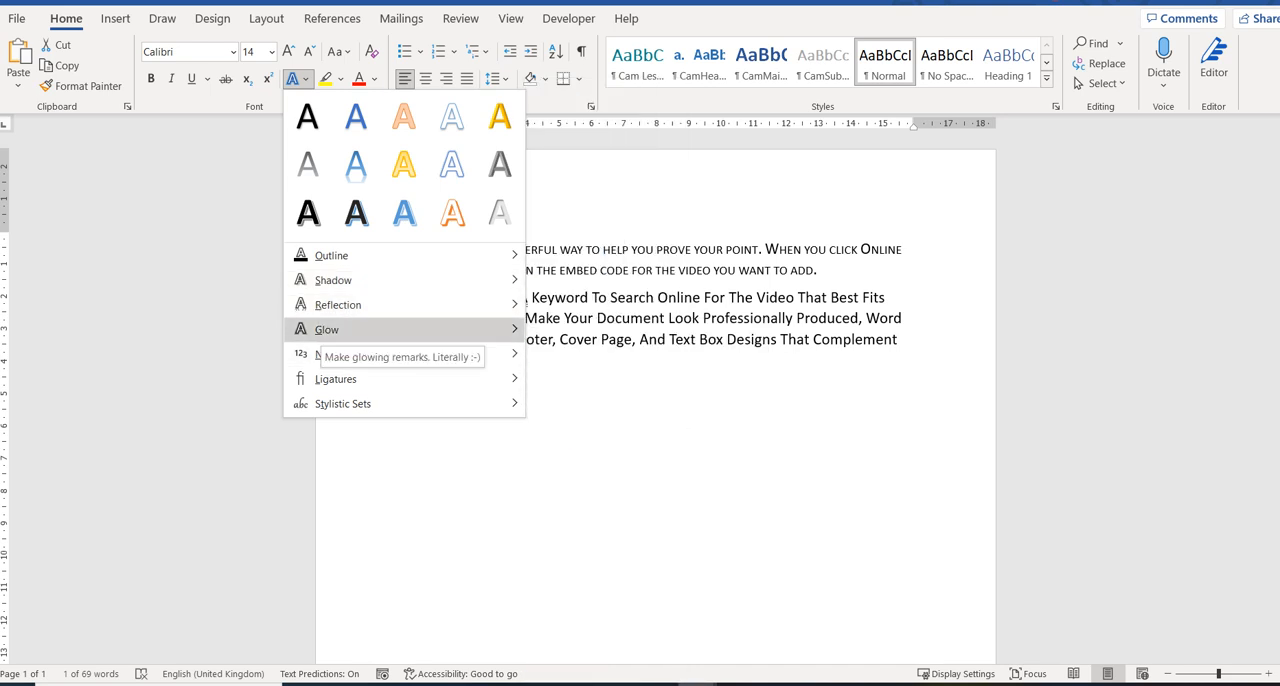
pyautogui.moveTo(348, 355)
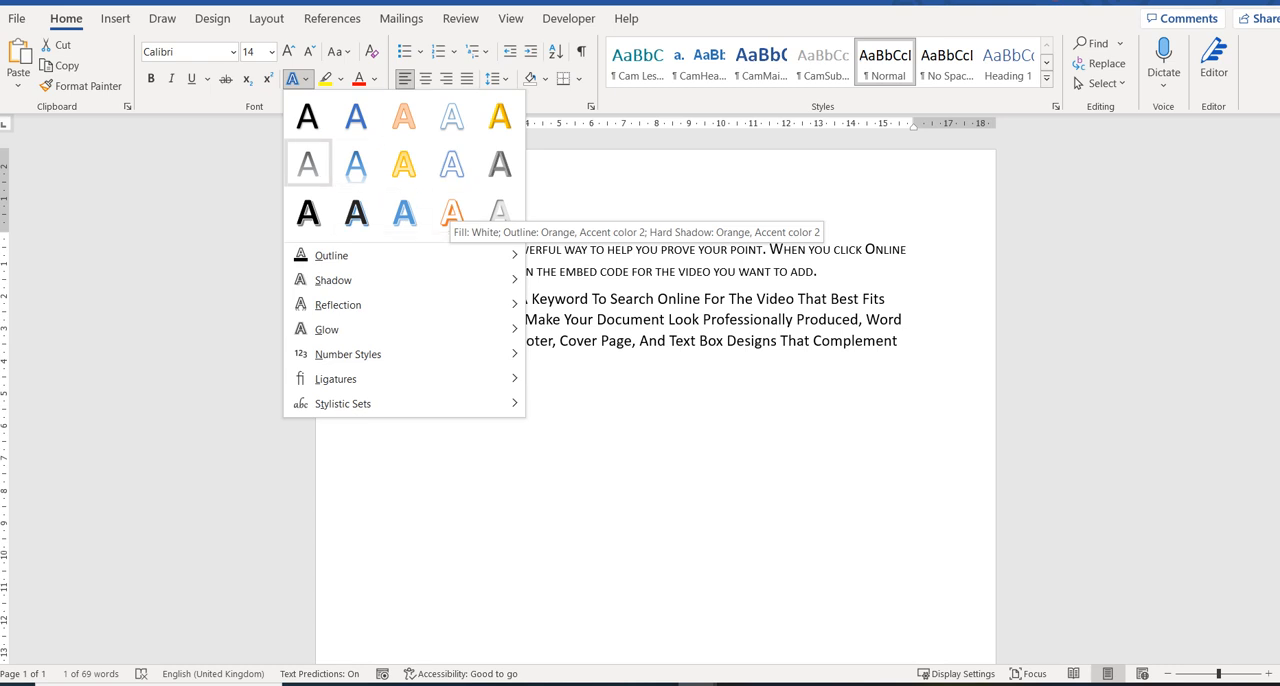
pyautogui.click(308, 164)
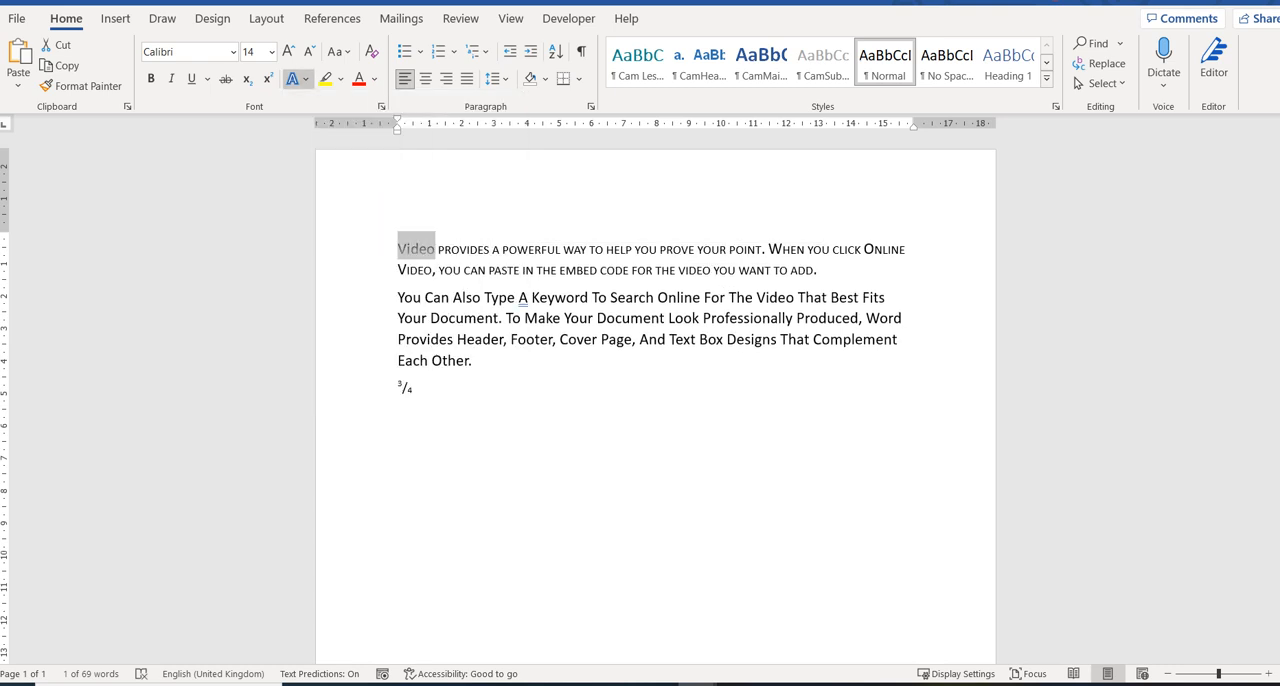
# Give the opening word "Video" a dark green text outline and a reflection effect.
pyautogui.click(296, 78)
pyautogui.moveTo(331, 255)
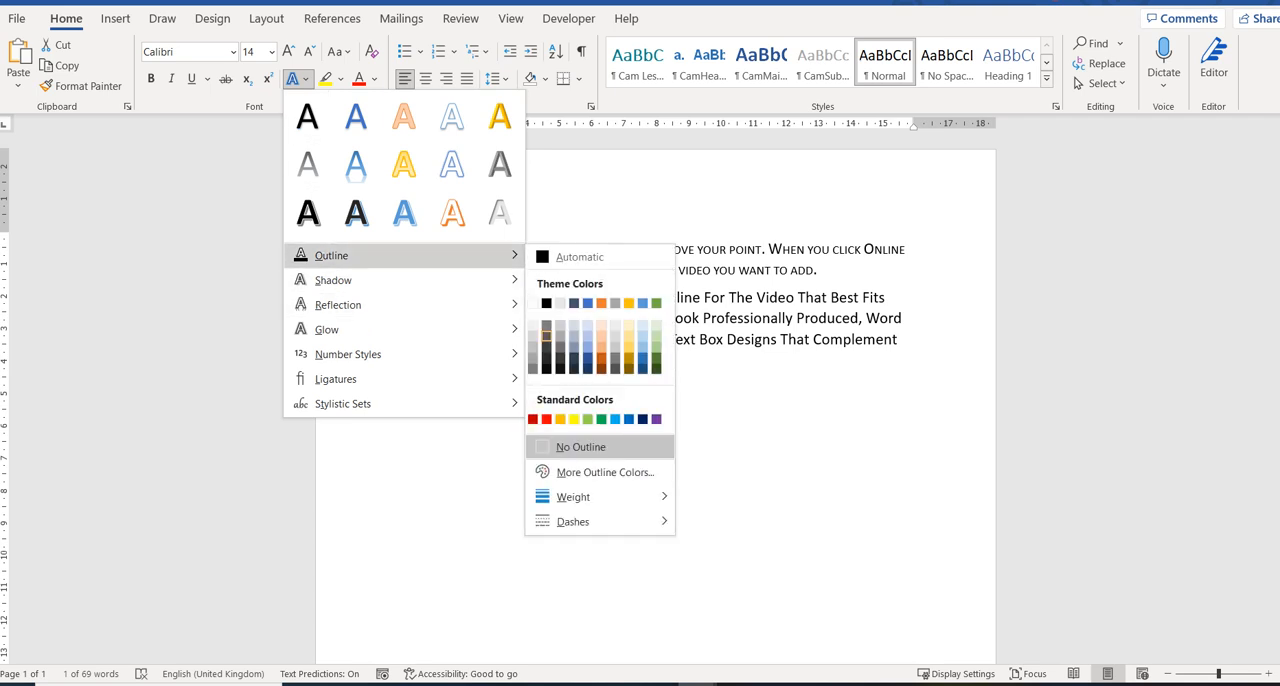
pyautogui.click(656, 367)
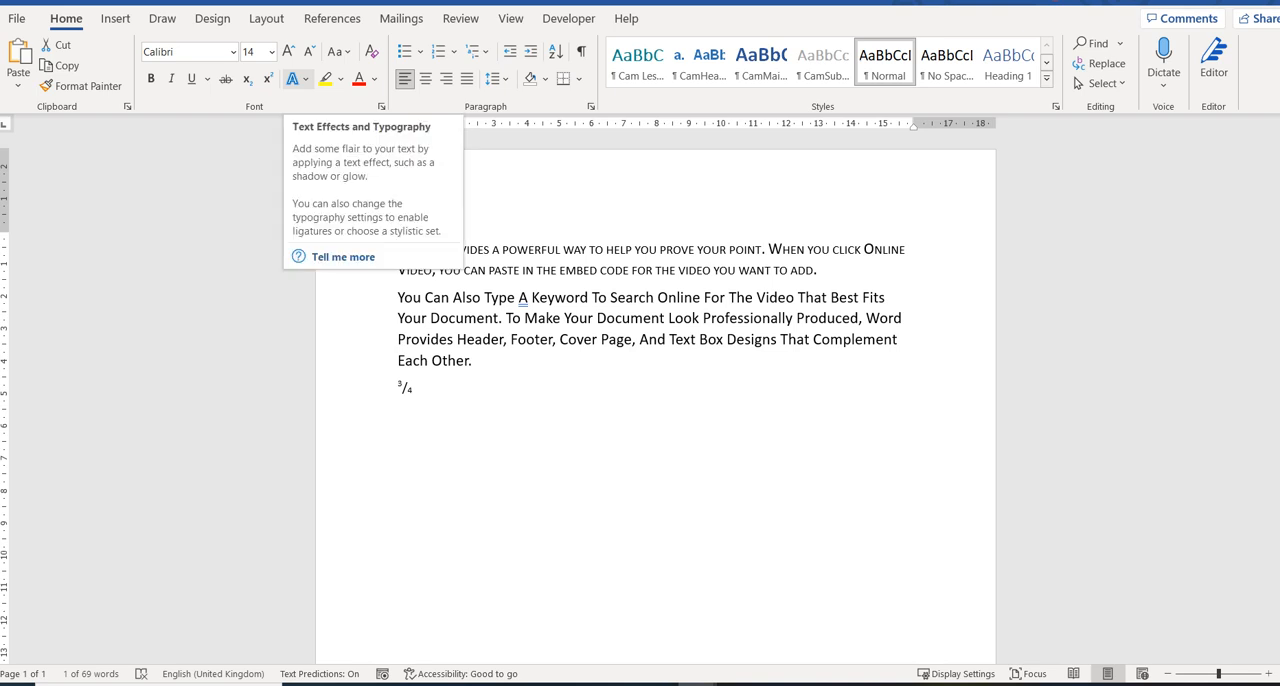
pyautogui.click(296, 78)
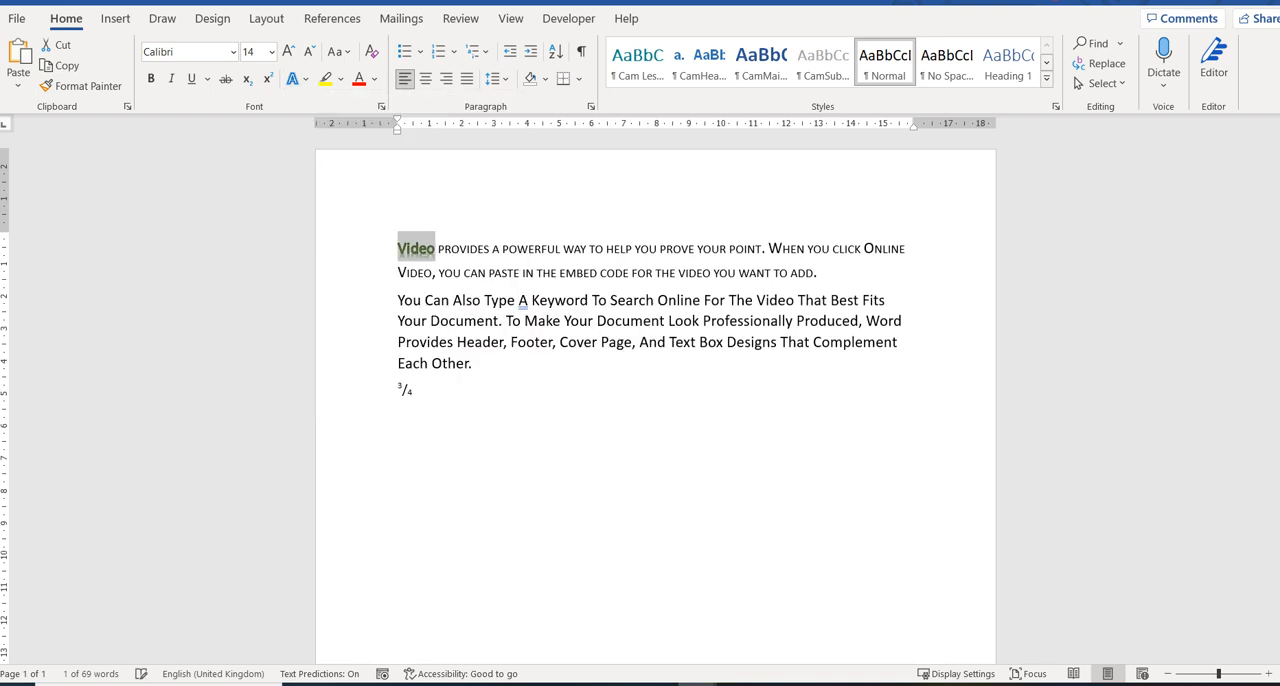
# Start a new line below the fraction and insert WordArt with white fill, orange outline and orange hard shadow.
pyautogui.click(413, 391)
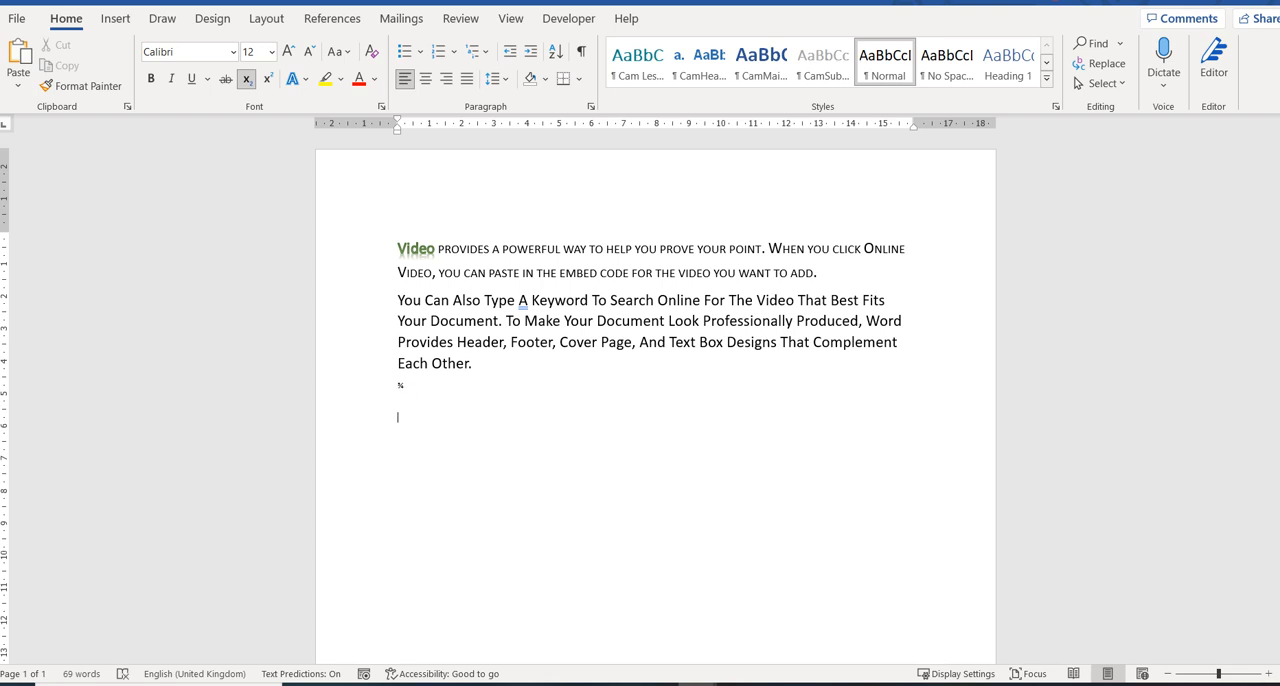
pyautogui.click(115, 18)
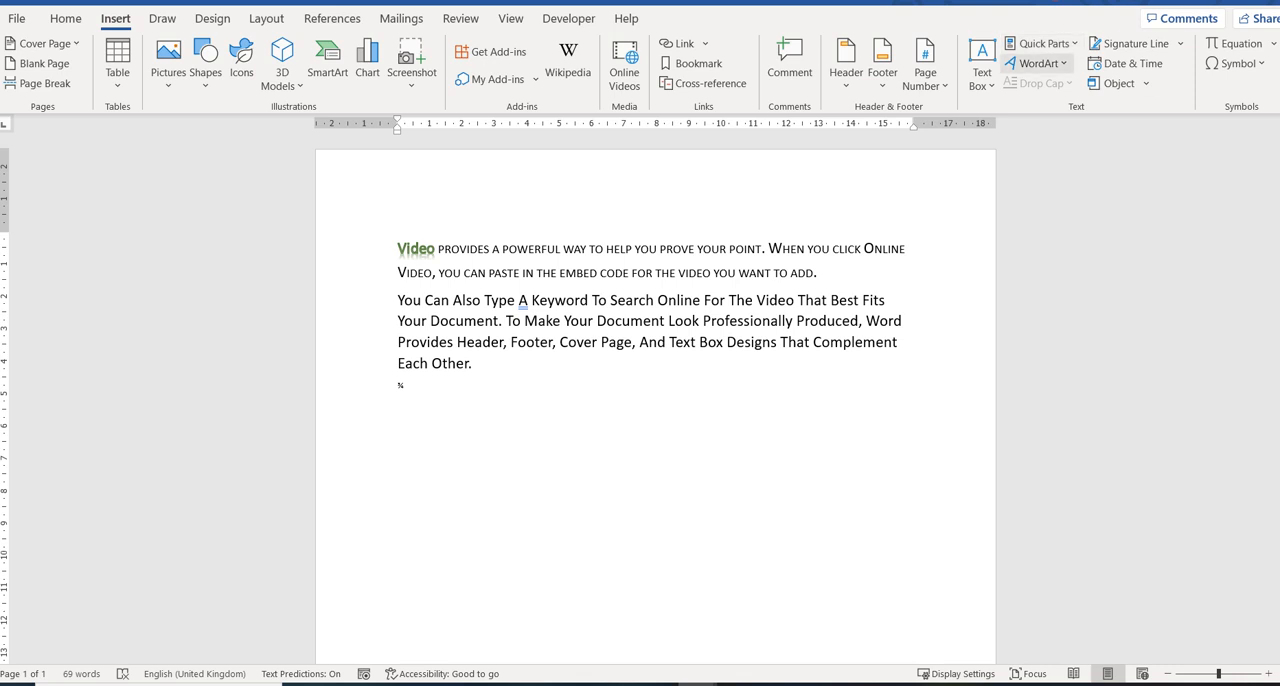
pyautogui.click(1038, 63)
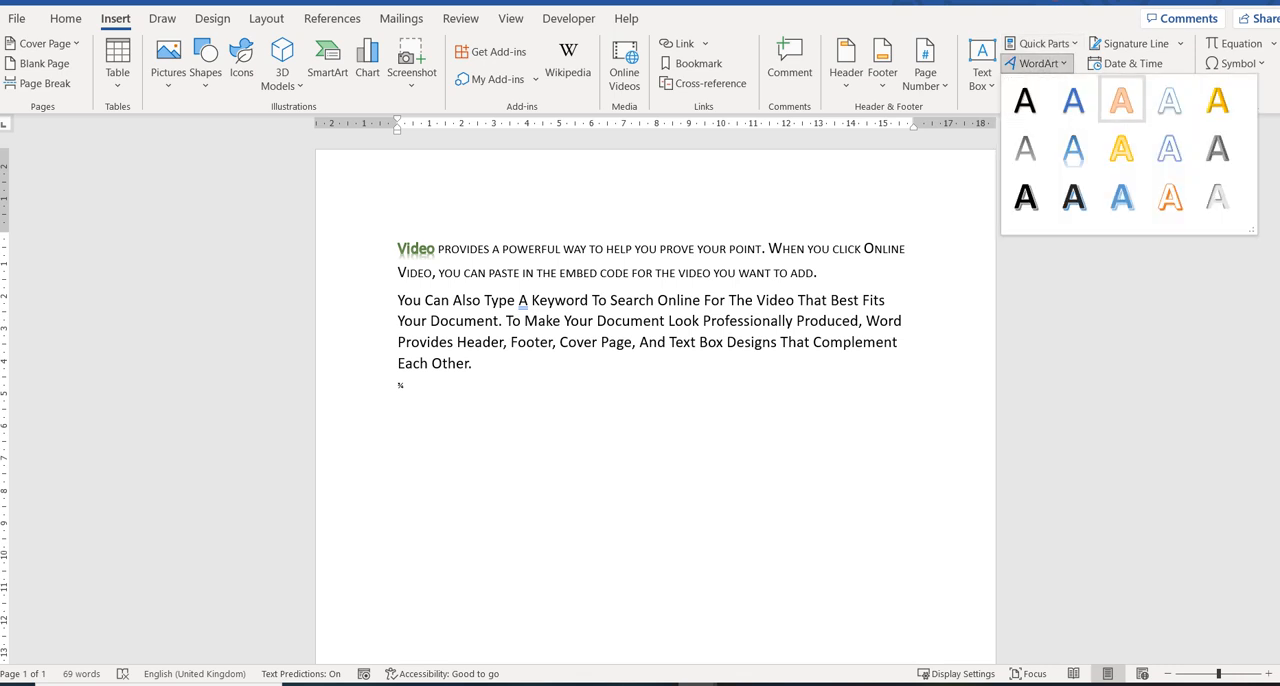
pyautogui.click(1169, 197)
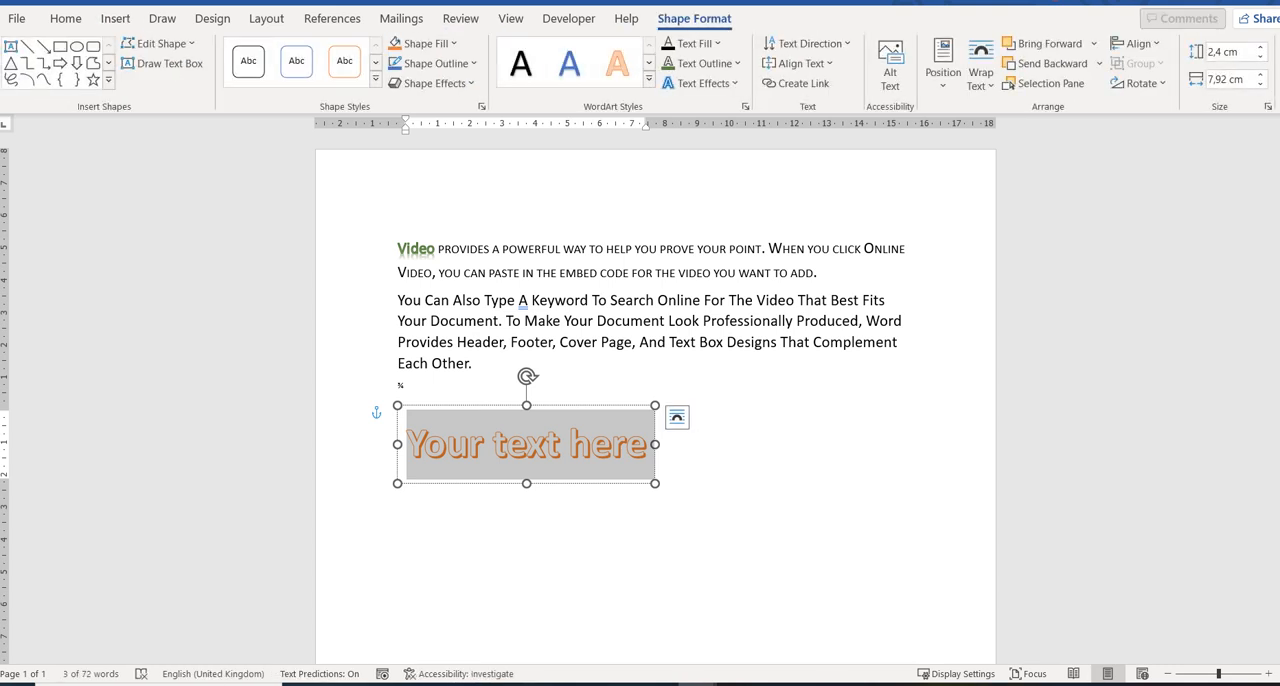
# Replace the WordArt placeholder text with "Heading 1".
pyautogui.click(424, 443)
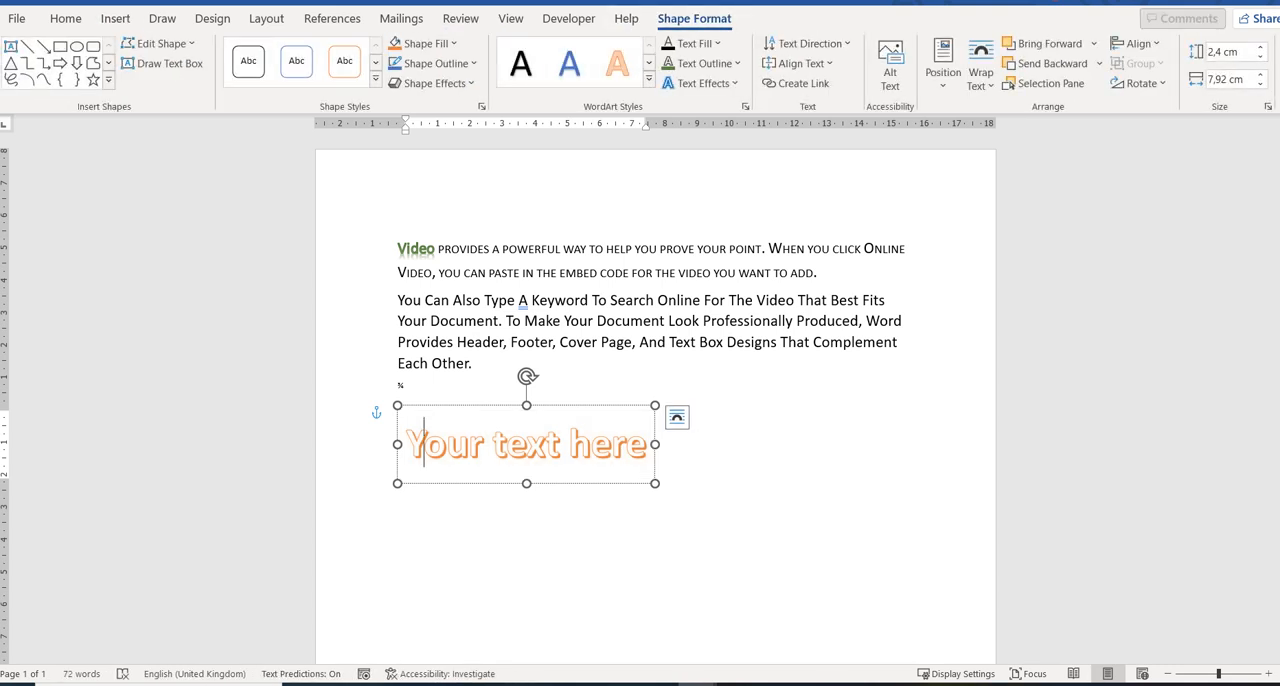
pyautogui.moveTo(408, 445); pyautogui.dragTo(648, 445)
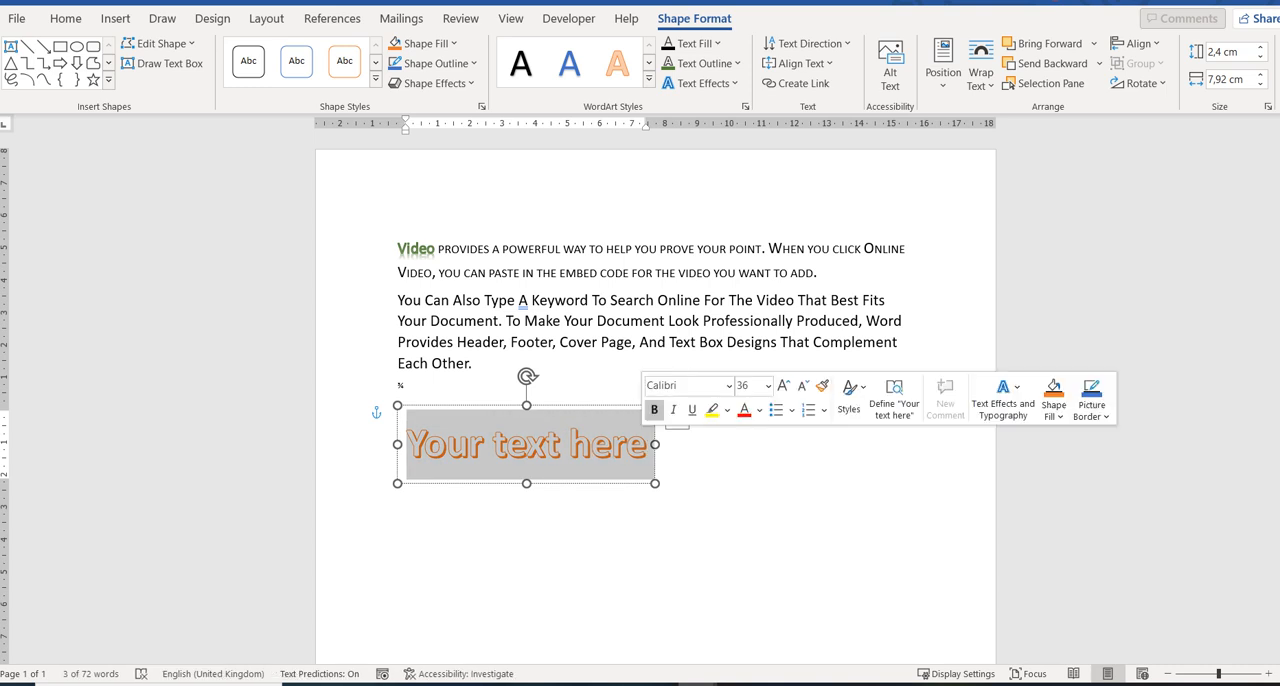
pyautogui.write('Heading 1')
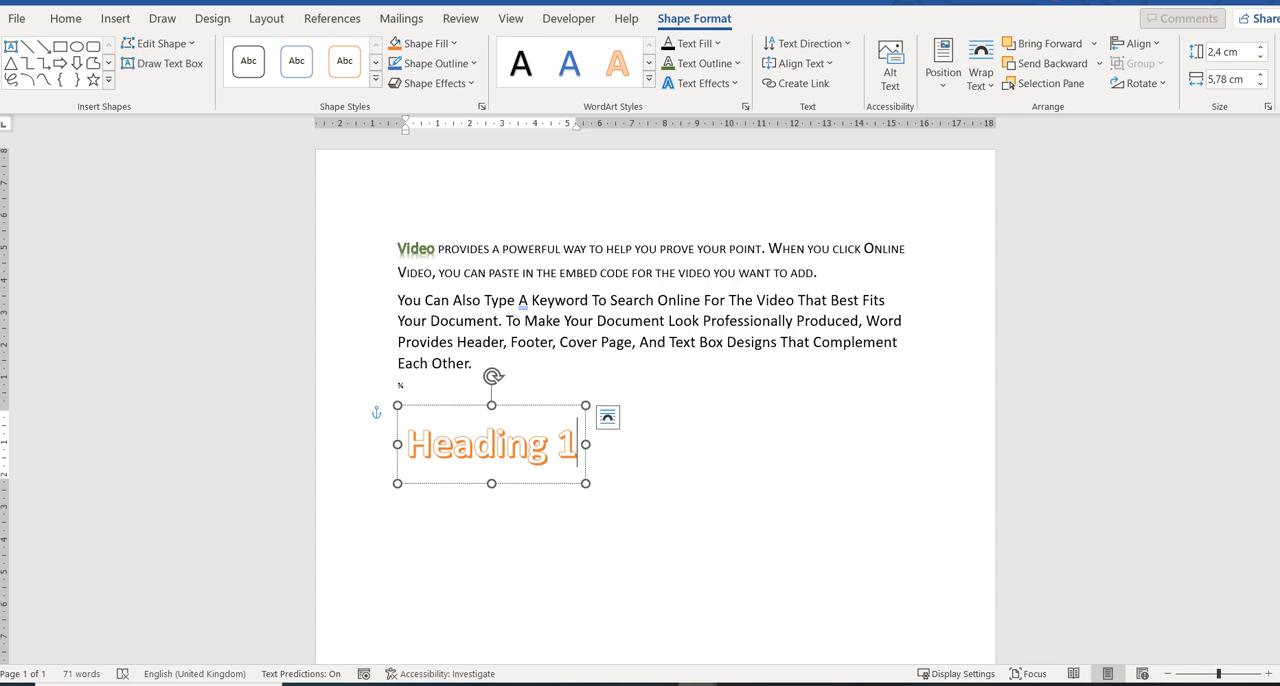
# Apply the blue WordArt preset to the "Heading 1" text and set its text fill to dark green.
pyautogui.hotkey('ctrl', 'a')
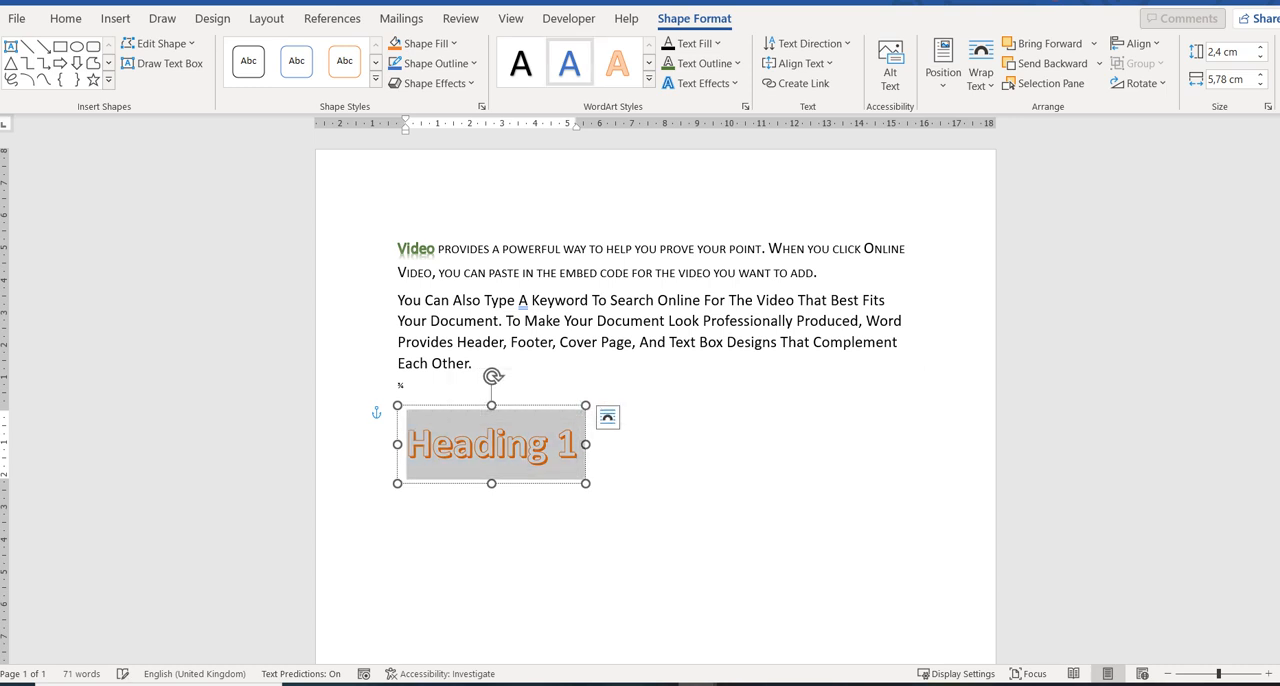
pyautogui.click(569, 63)
pyautogui.click(700, 43)
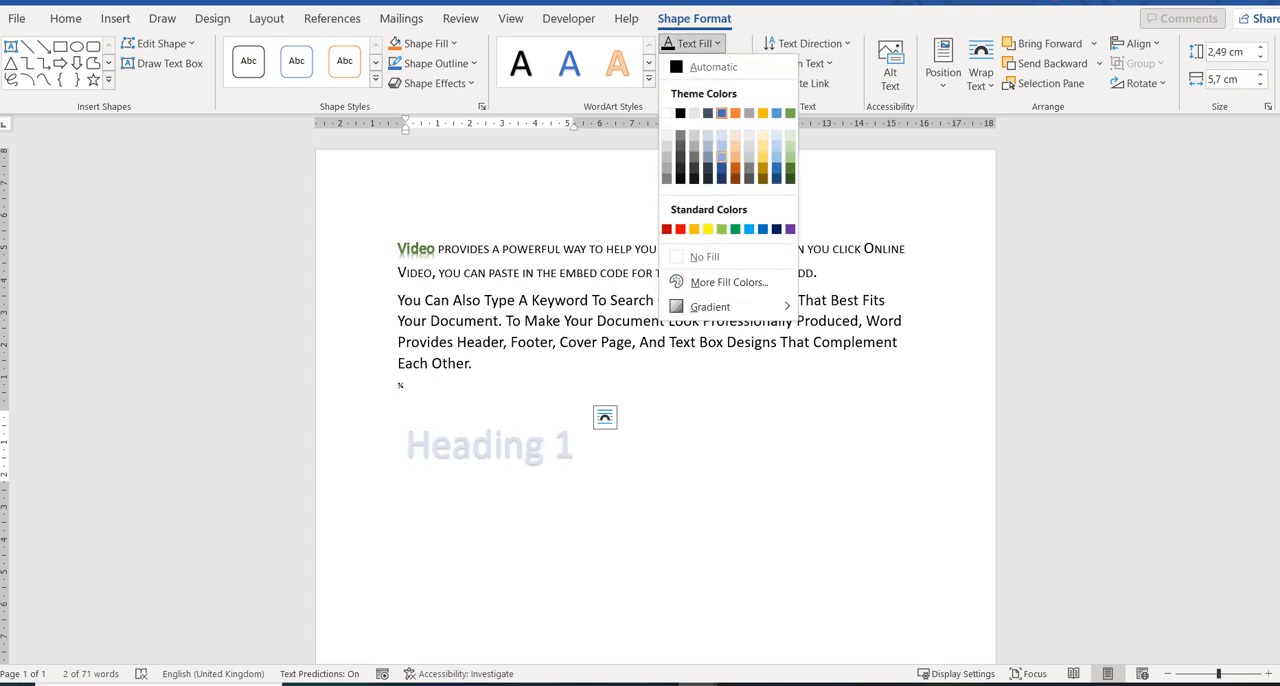
pyautogui.click(790, 168)
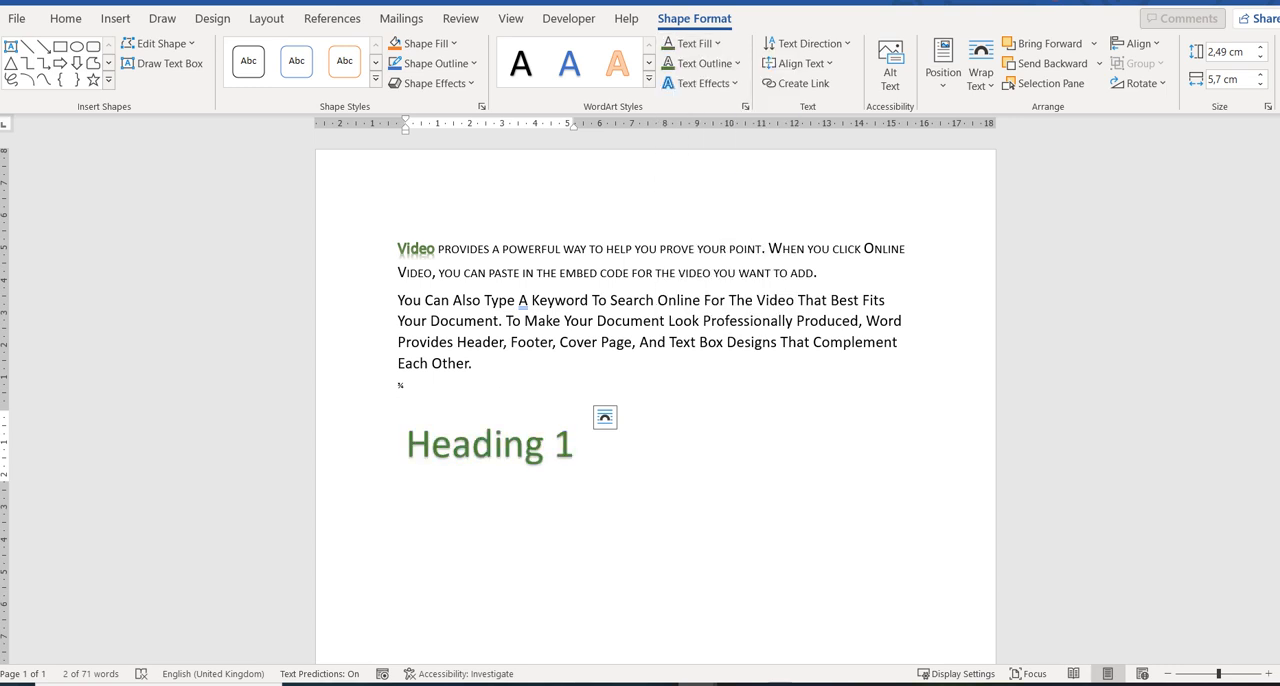
# Outline the "Heading 1" text in light green and look at the reflection variations among its text effects.
pyautogui.click(705, 63)
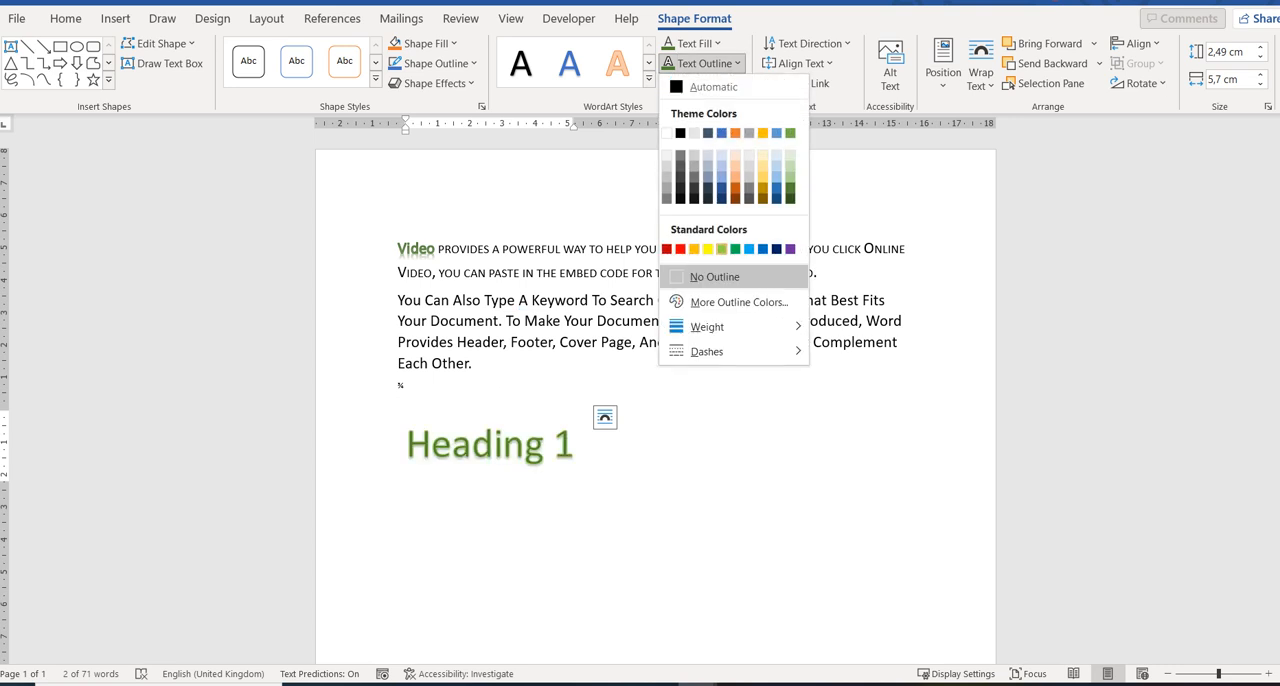
pyautogui.click(714, 276)
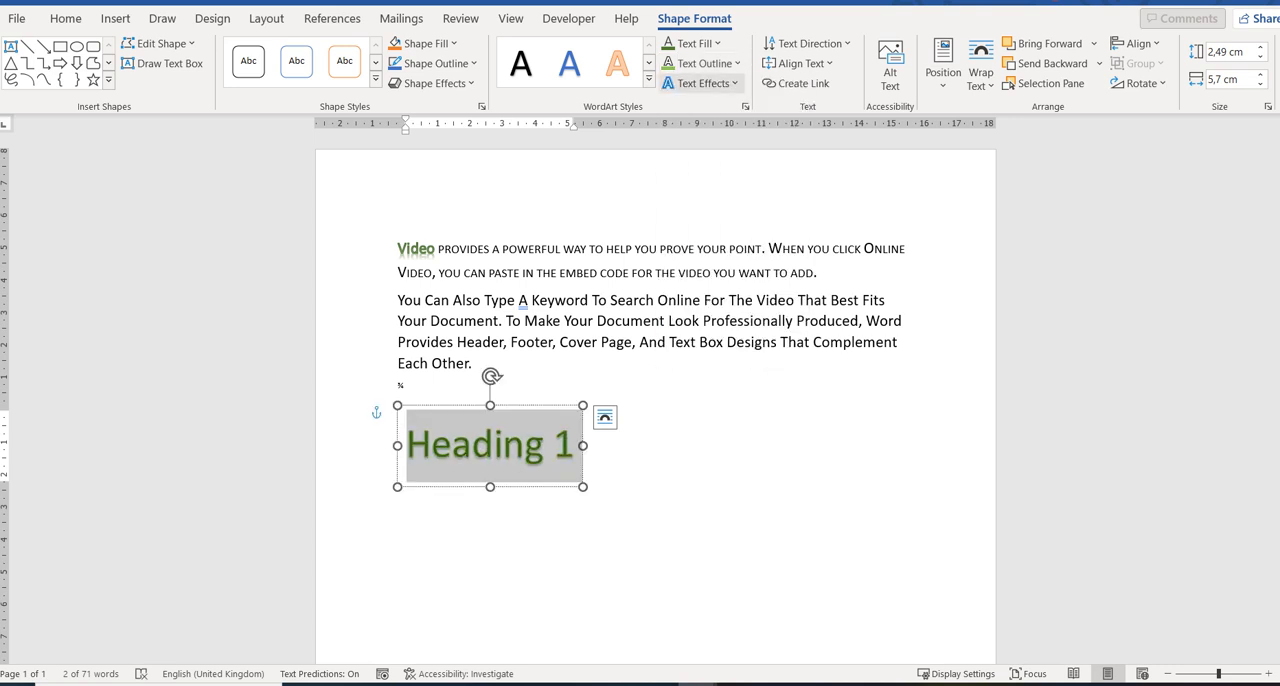
pyautogui.click(700, 83)
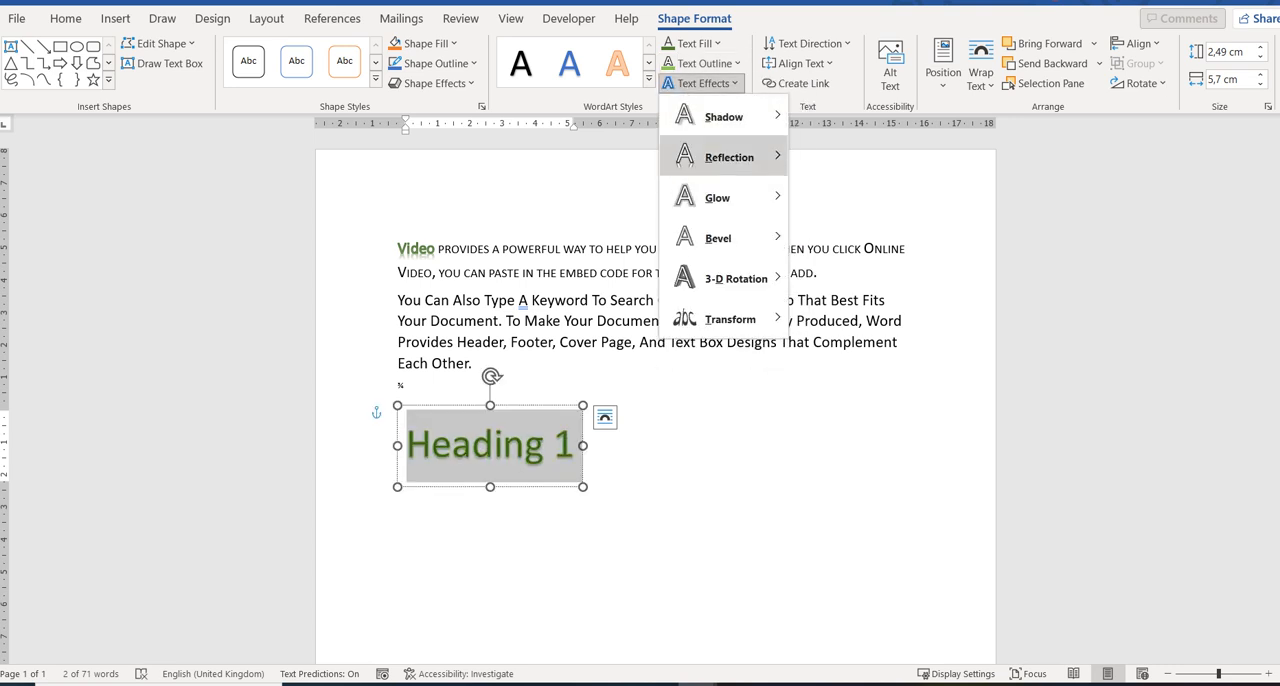
pyautogui.moveTo(729, 157)
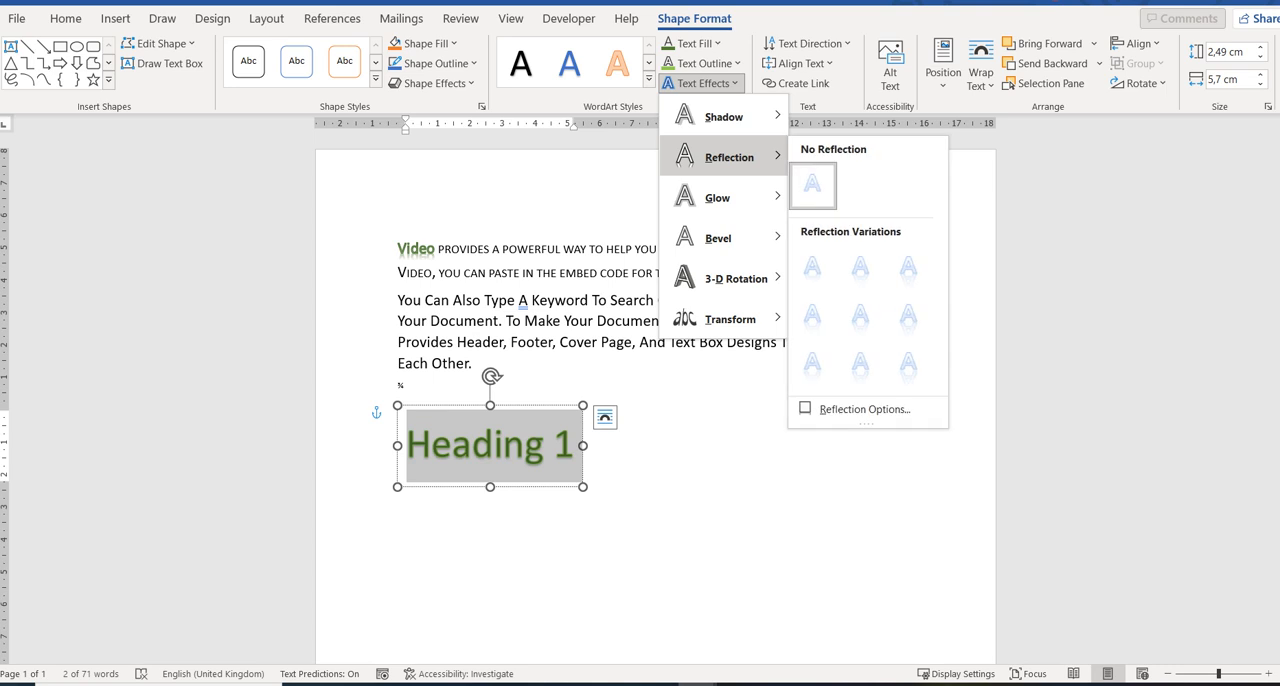
# Fill the shape behind the "Heading 1" WordArt with light gold.
pyautogui.click(425, 43)
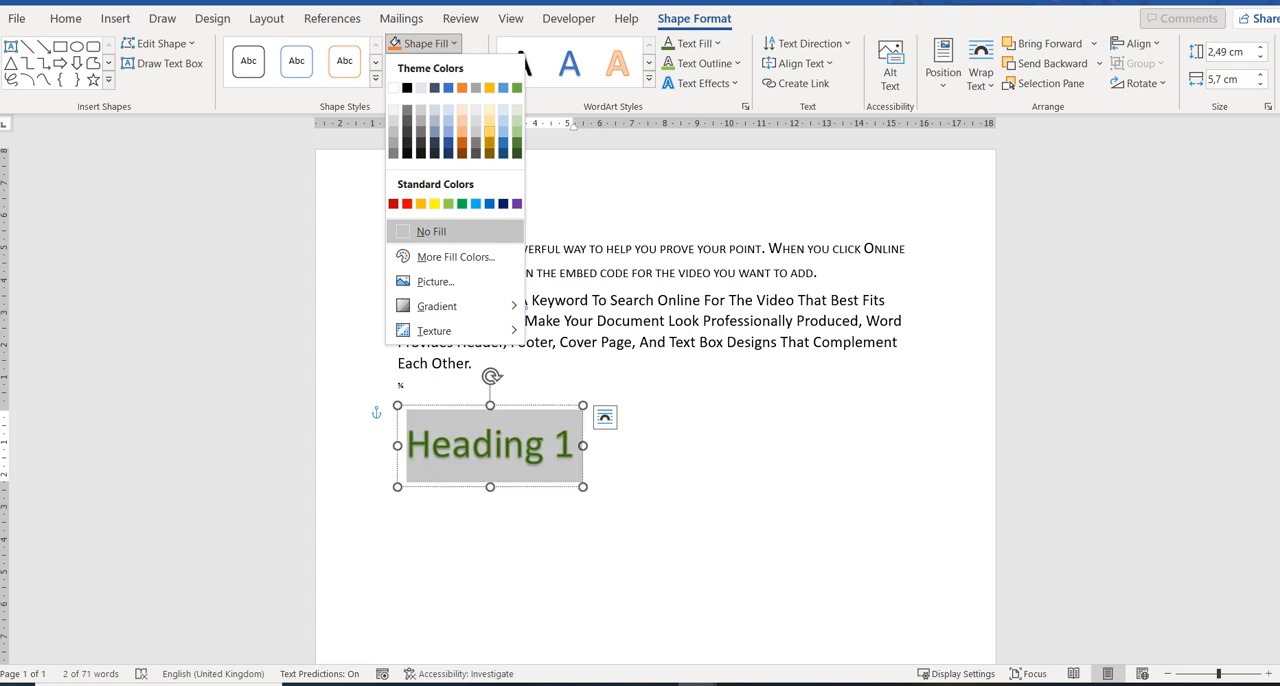
pyautogui.click(489, 141)
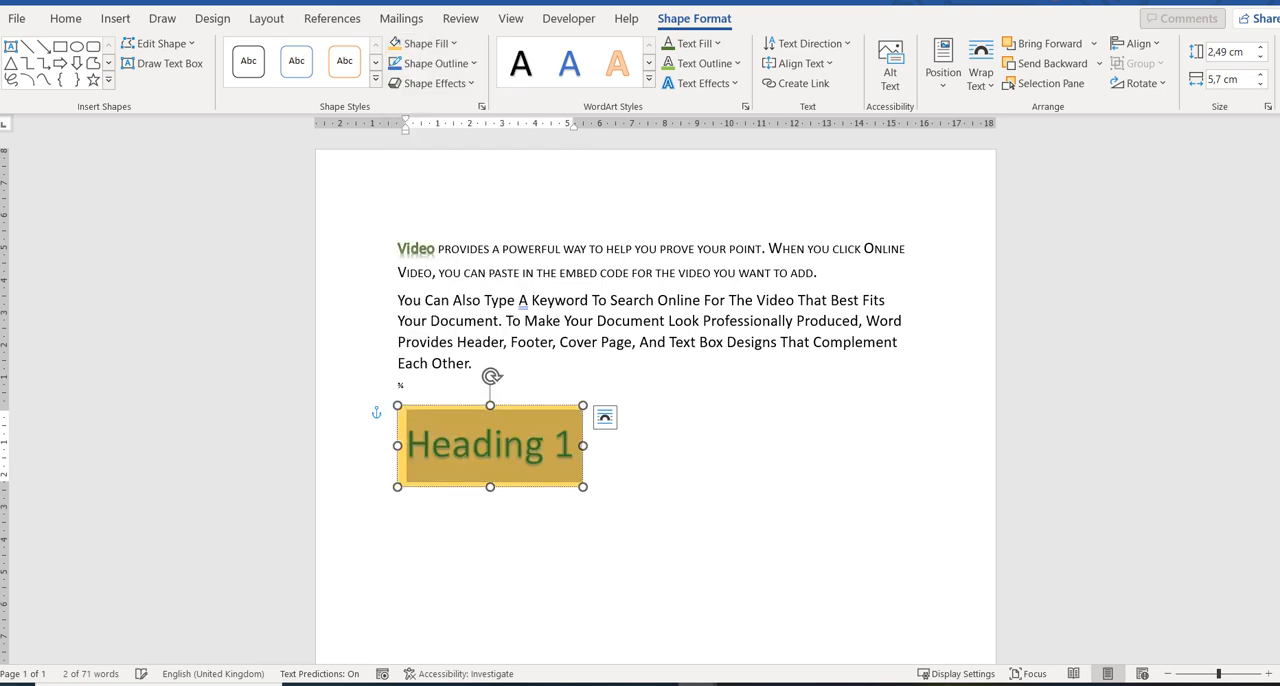
pyautogui.click(544, 444)
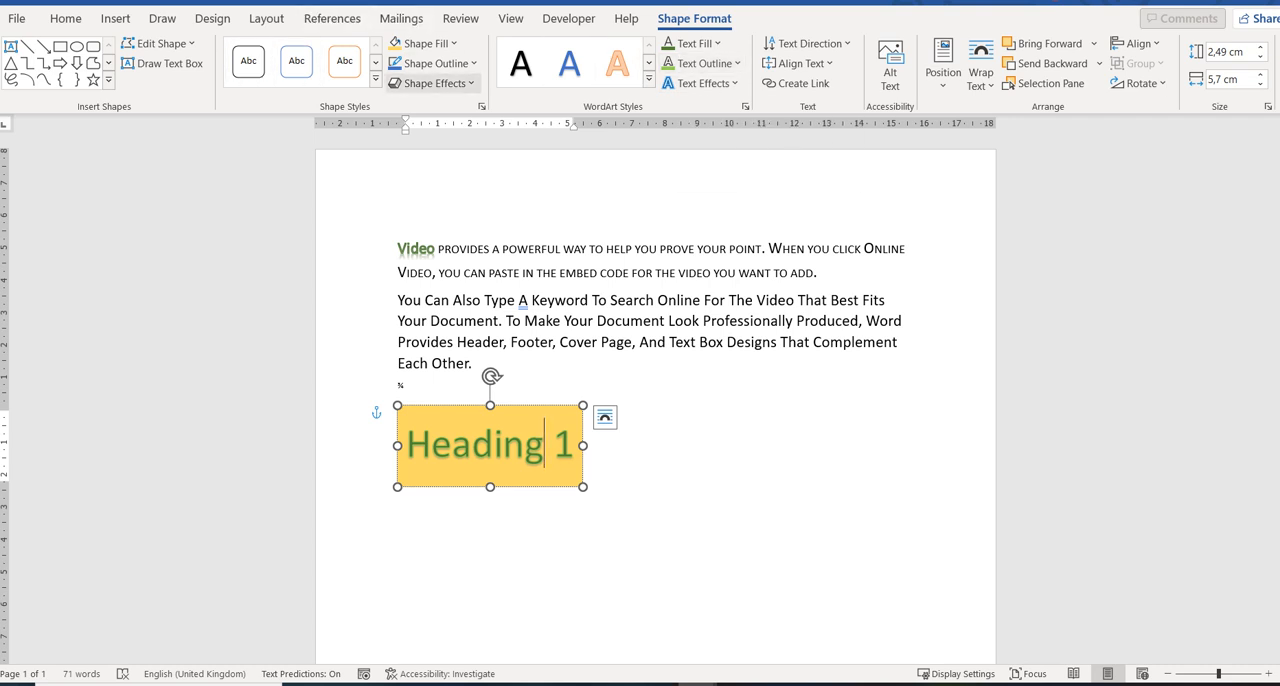
# Give the "Heading 1" WordArt shape a green outline and the smallest orange glow.
pyautogui.click(430, 63)
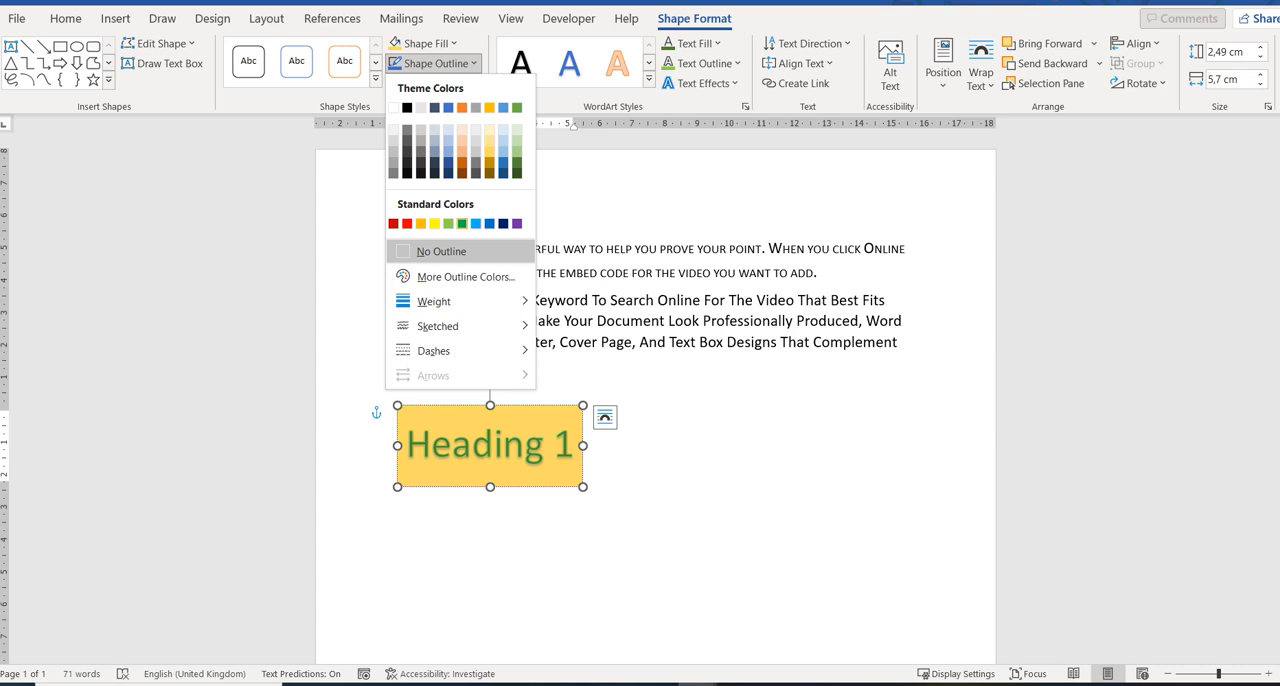
pyautogui.click(441, 251)
pyautogui.click(432, 83)
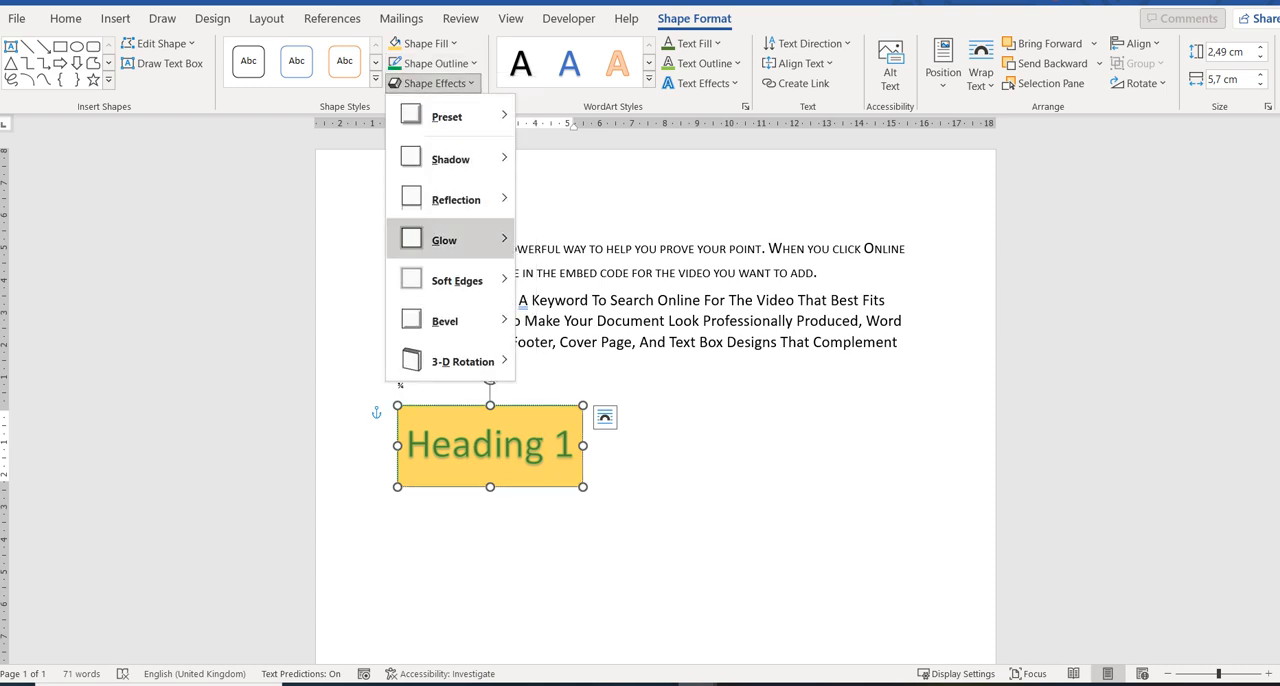
pyautogui.moveTo(446, 240)
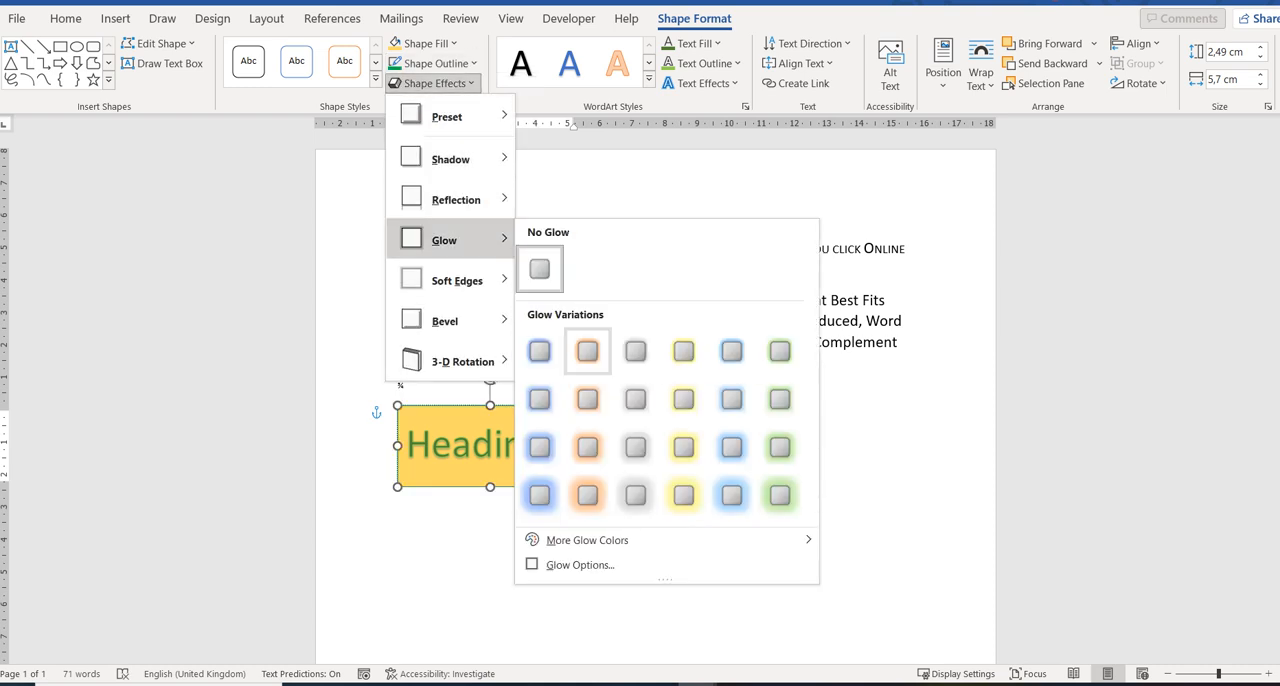
pyautogui.click(587, 350)
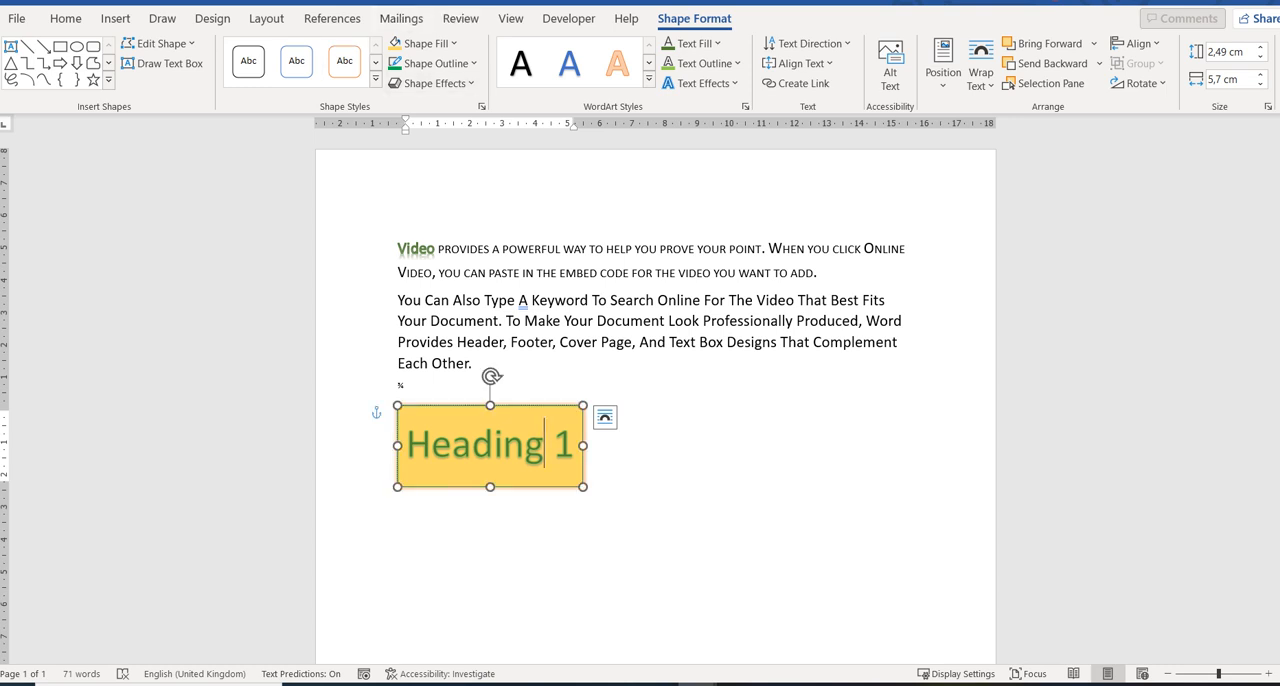
# Examine the detailed shape and text effect formatting options for the "Heading 1" WordArt.
pyautogui.click(481, 106)
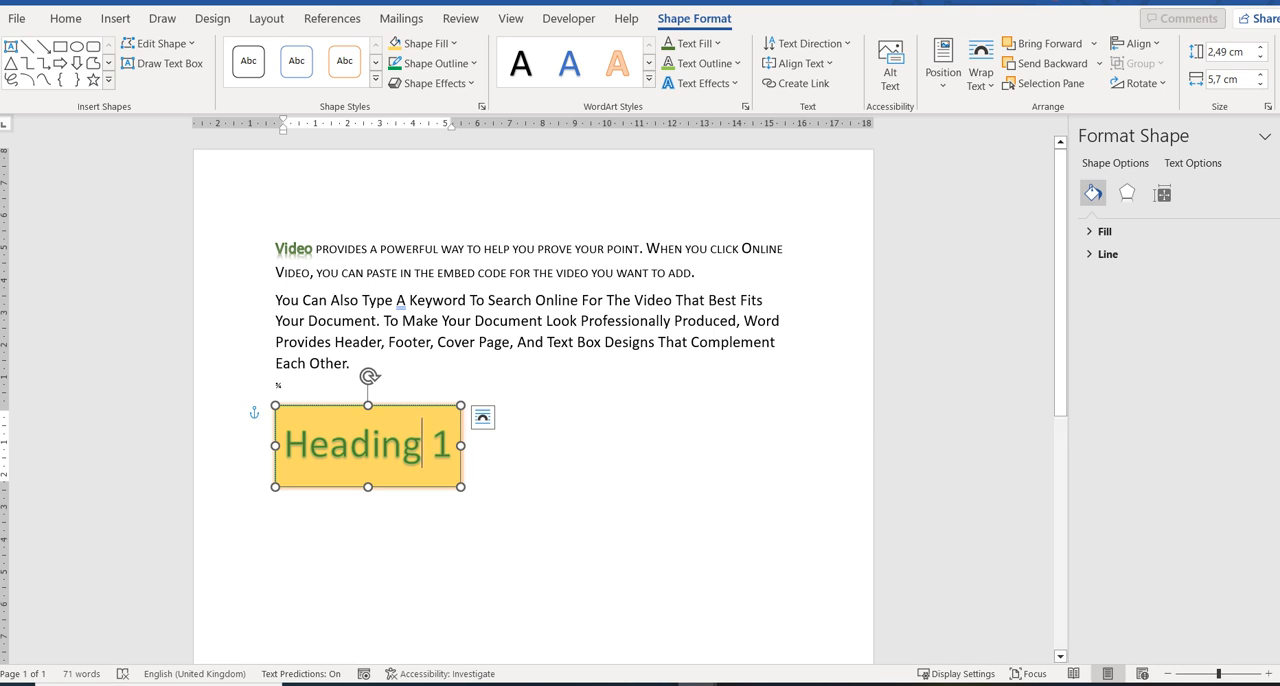
pyautogui.click(746, 107)
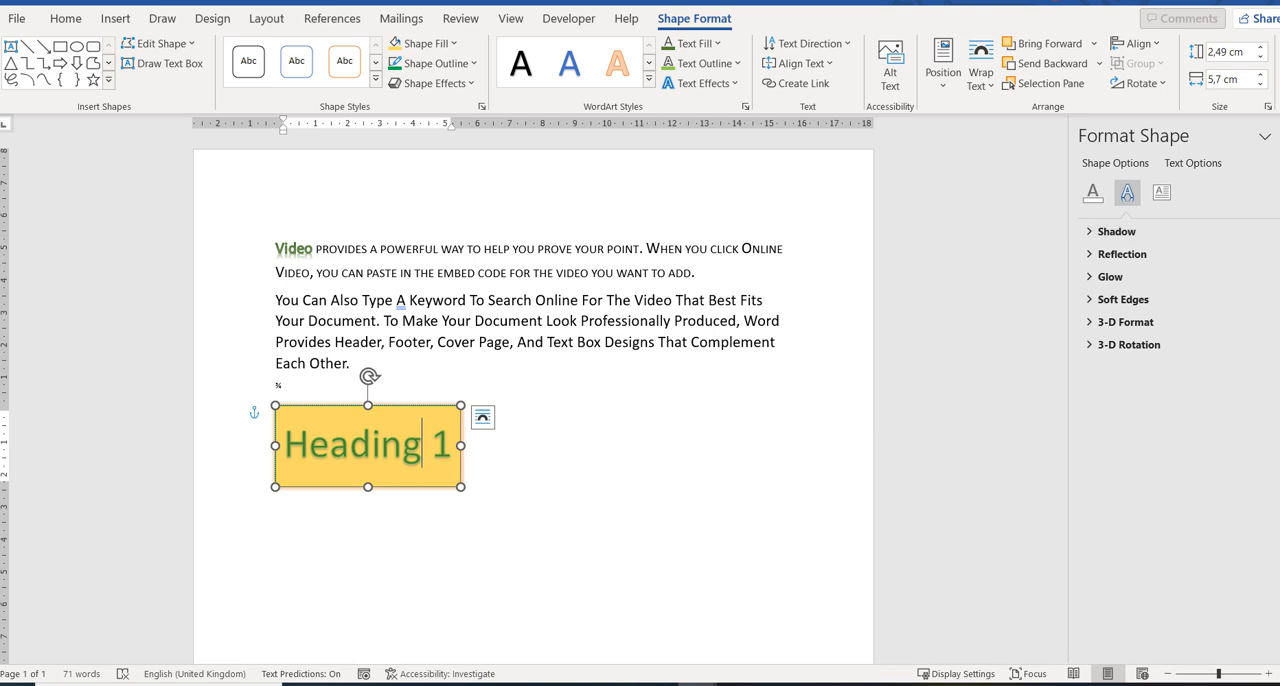
pyautogui.click(1279, 136)
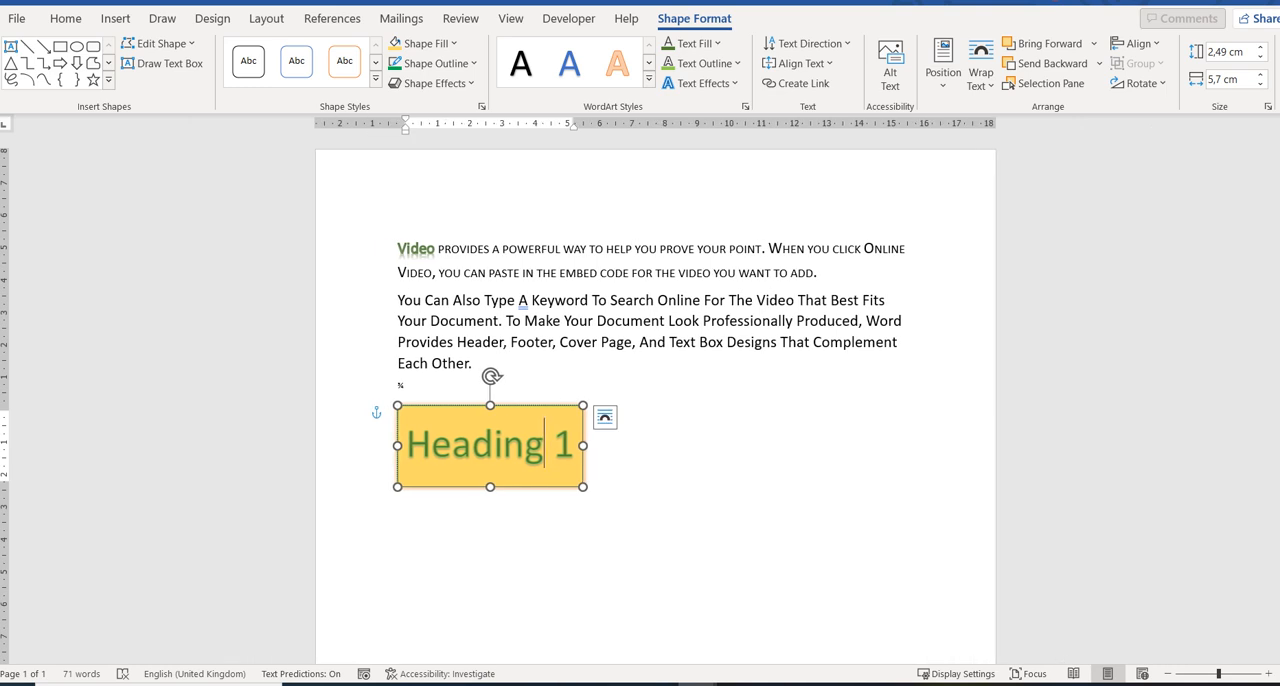